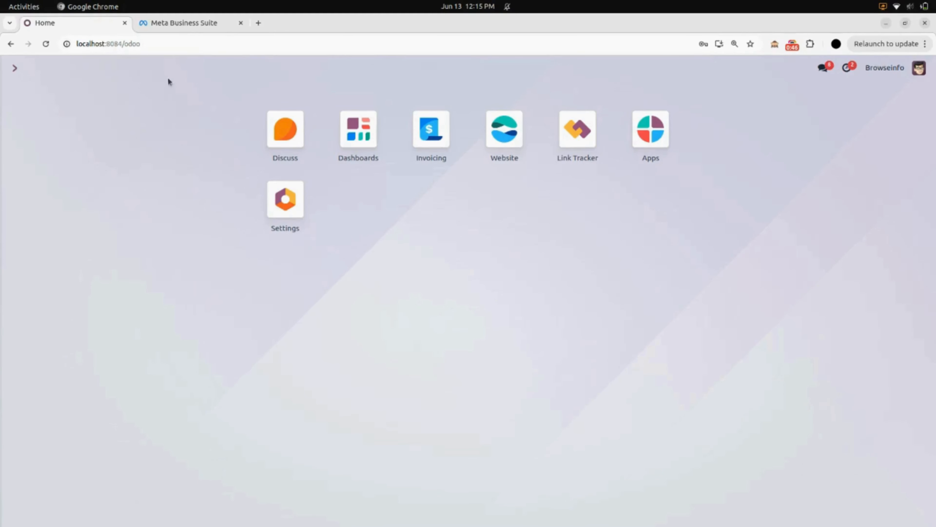
# Step: Switch to Meta Business Suite, open Events Manager and start connecting a new data source of type Web
pyautogui.click(185, 22)
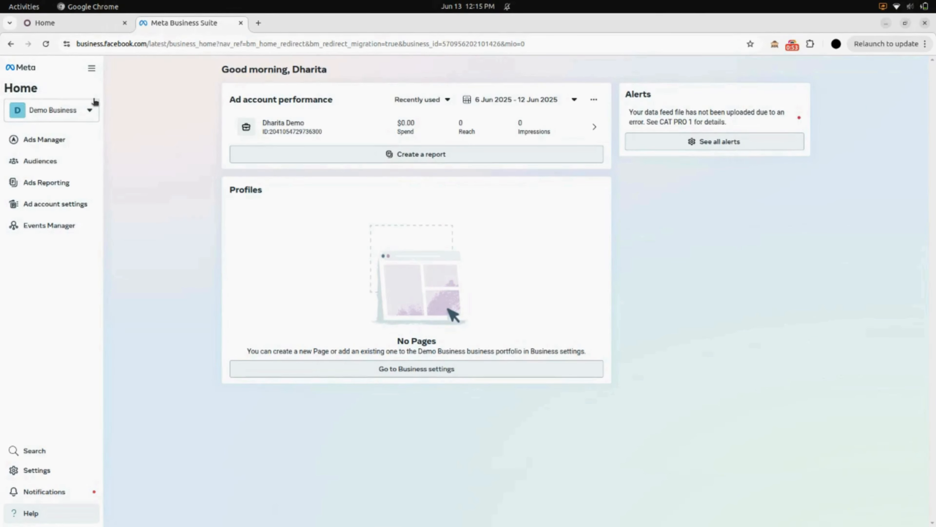
pyautogui.click(72, 228)
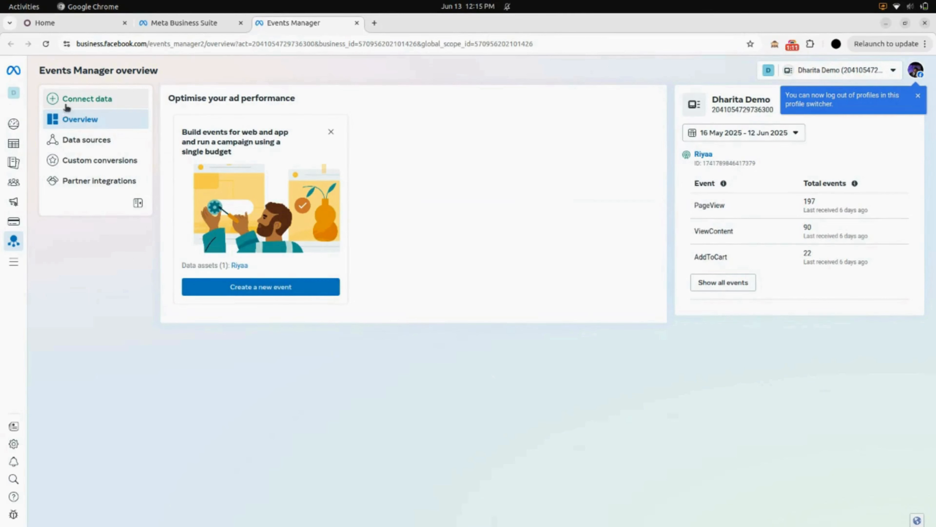
pyautogui.click(86, 105)
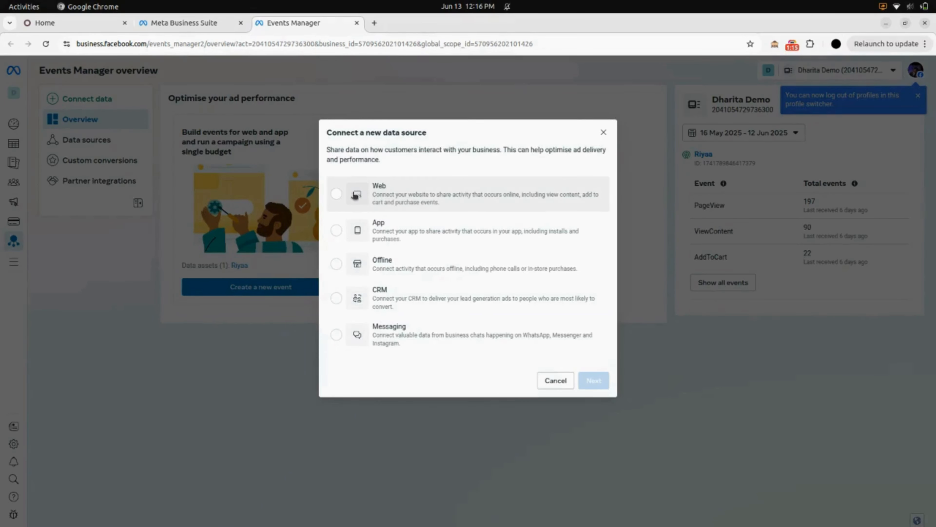
pyautogui.click(335, 195)
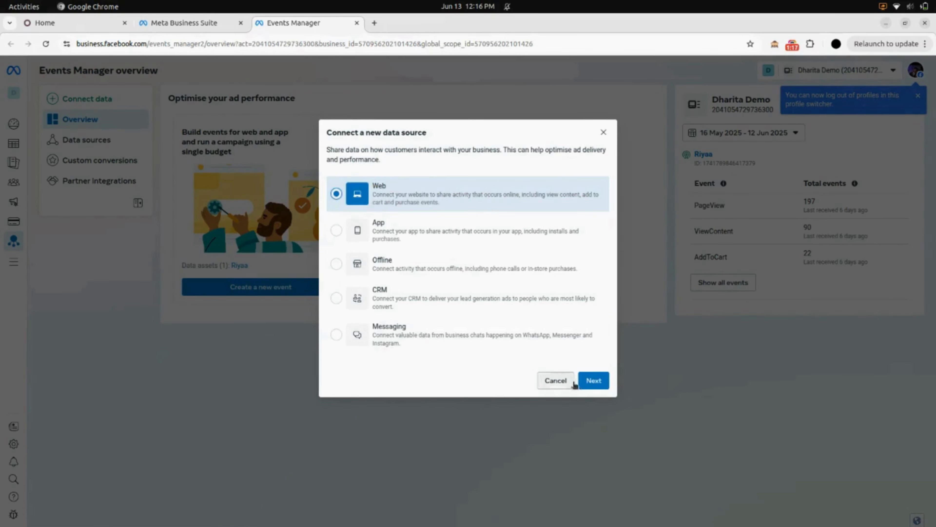
pyautogui.click(593, 384)
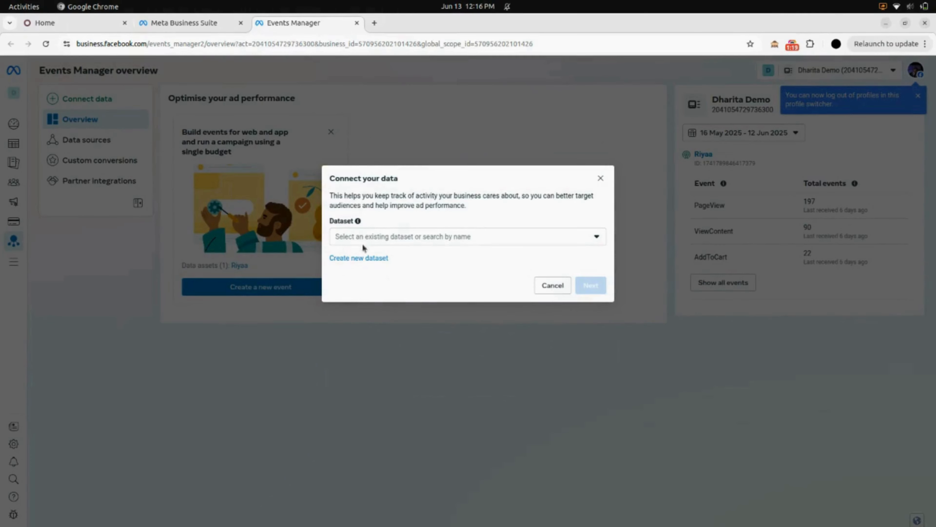
# Step: Create a new dataset named Browseinfo and go to it in Events Manager
pyautogui.click(368, 259)
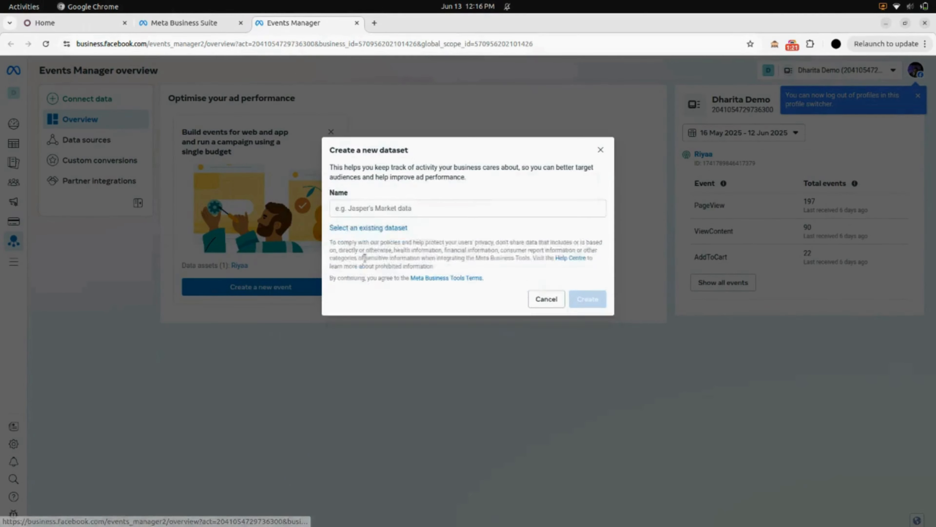
pyautogui.click(380, 222)
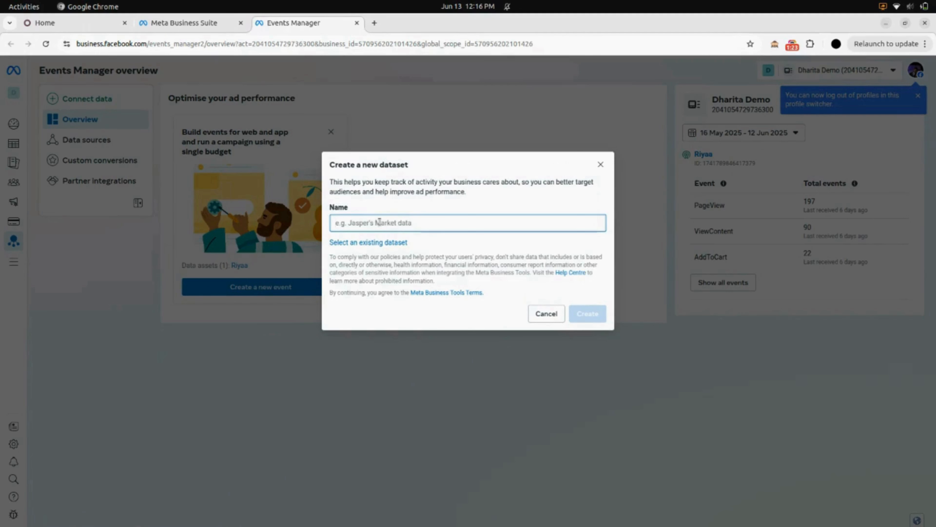
pyautogui.write('Browseinfo')
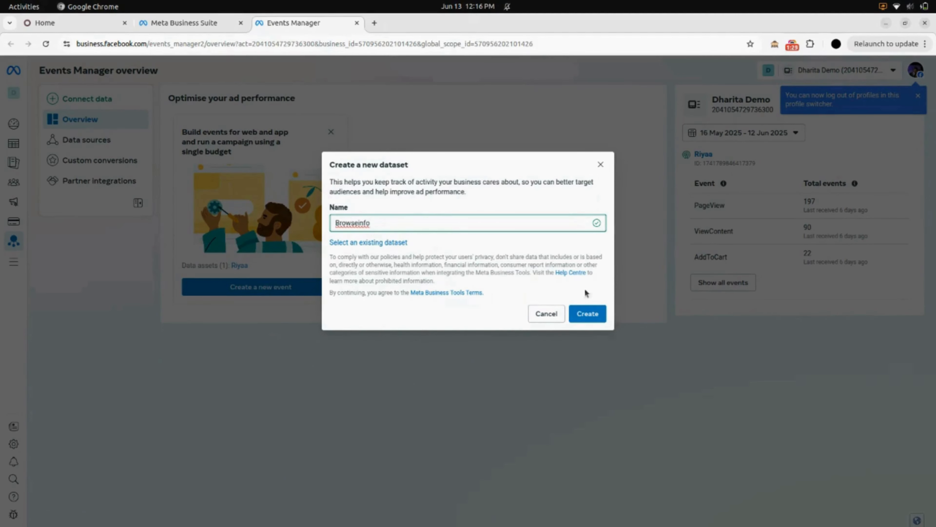
pyautogui.click(588, 312)
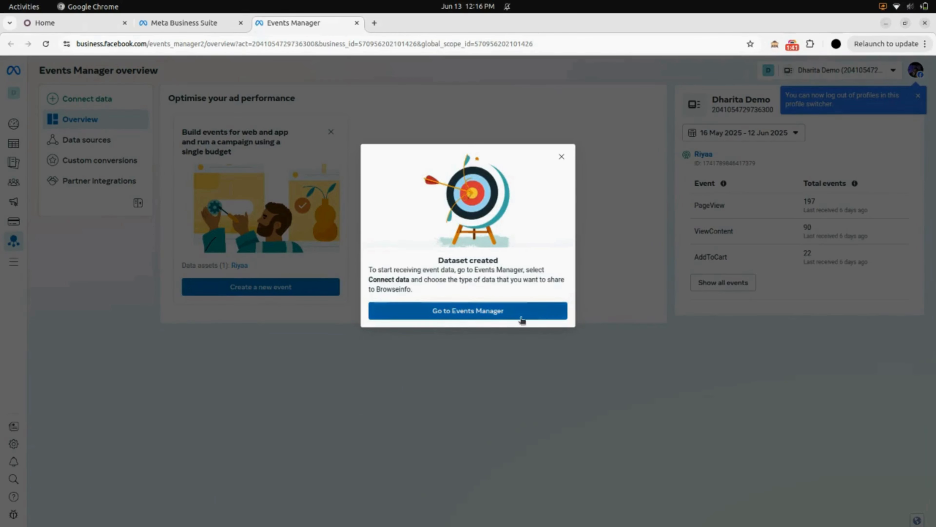
pyautogui.click(511, 315)
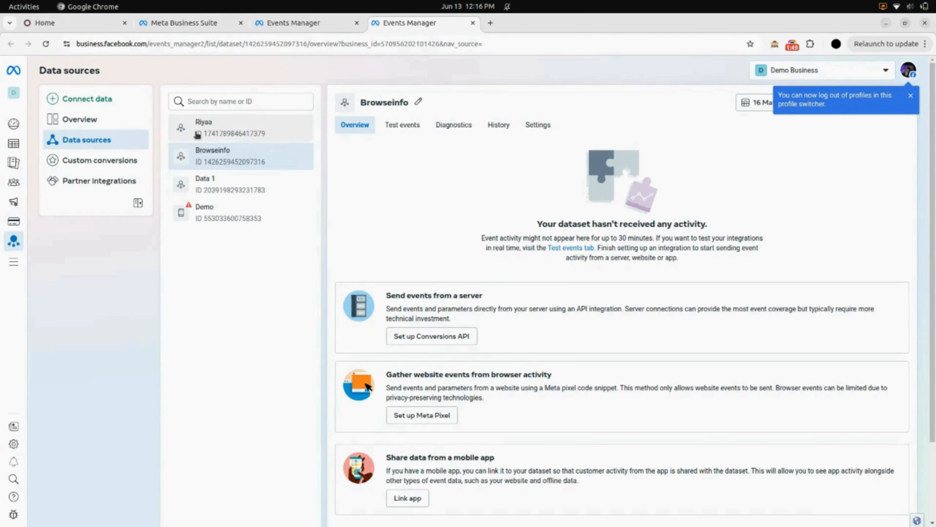
# Step: Connect a new Web data source using the existing Browseinfo dataset
pyautogui.click(97, 102)
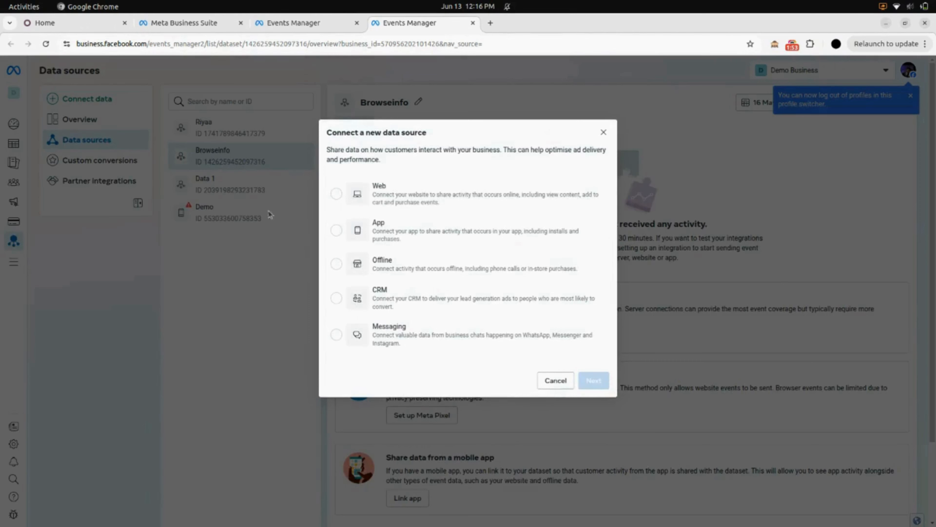
pyautogui.click(337, 194)
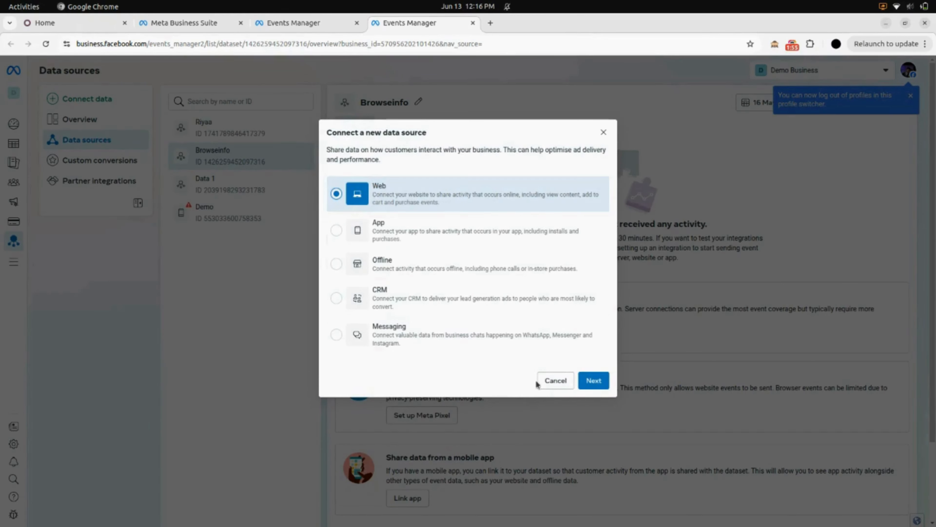
pyautogui.click(591, 380)
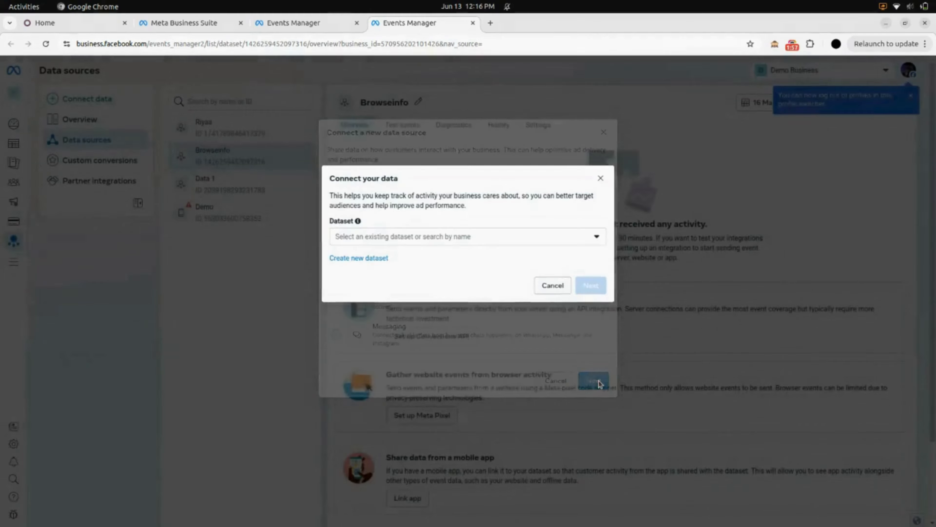
pyautogui.click(448, 239)
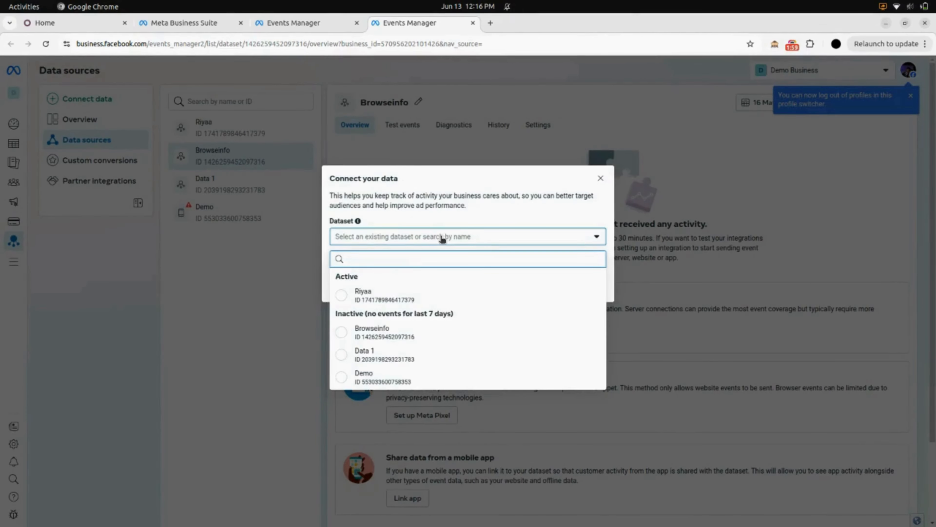
pyautogui.click(408, 334)
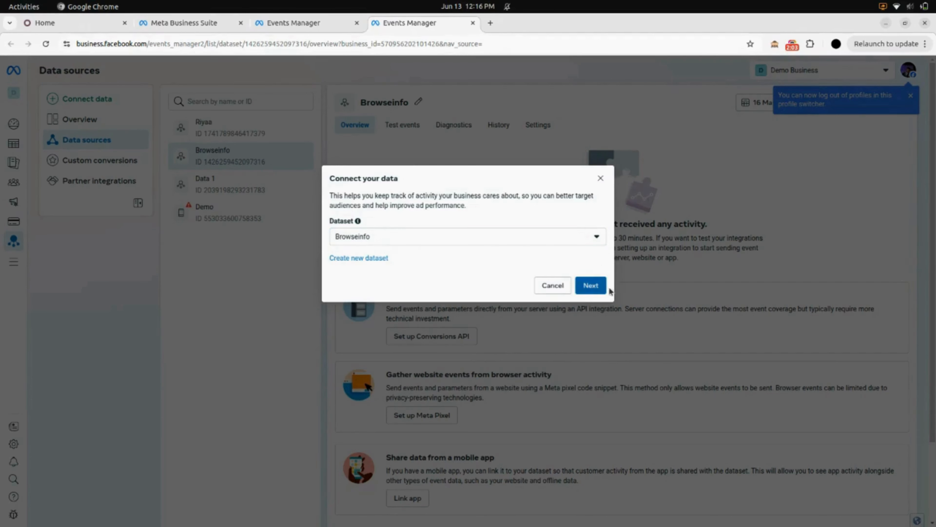
pyautogui.click(590, 285)
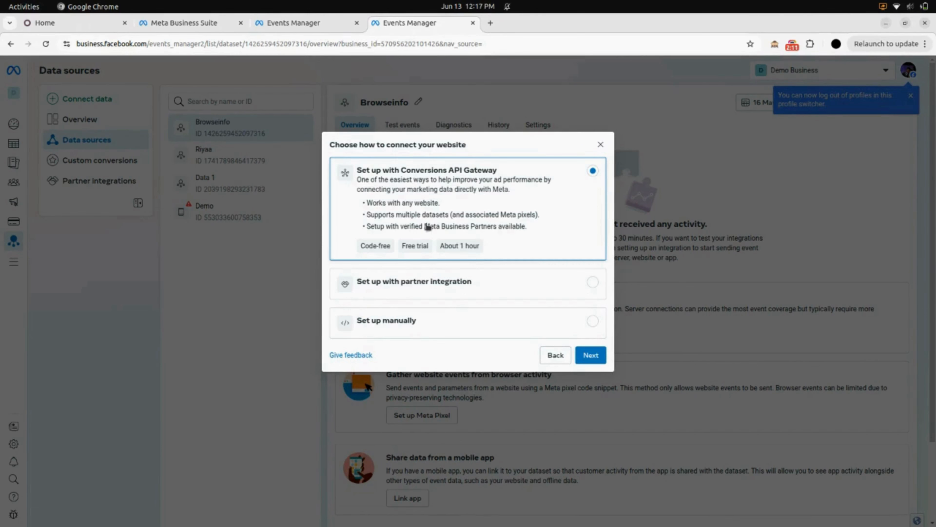
# Step: Choose to set up the website connection manually with the Meta pixel only
pyautogui.click(384, 321)
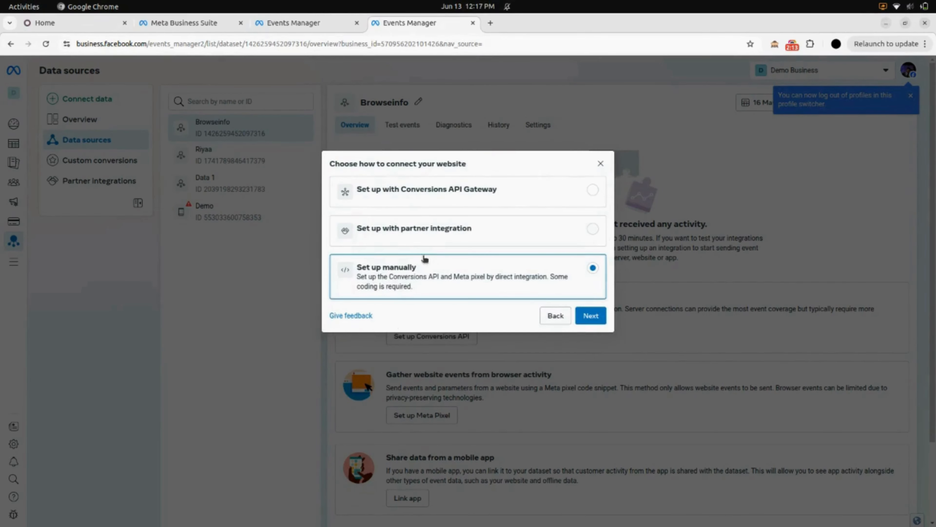
pyautogui.click(590, 316)
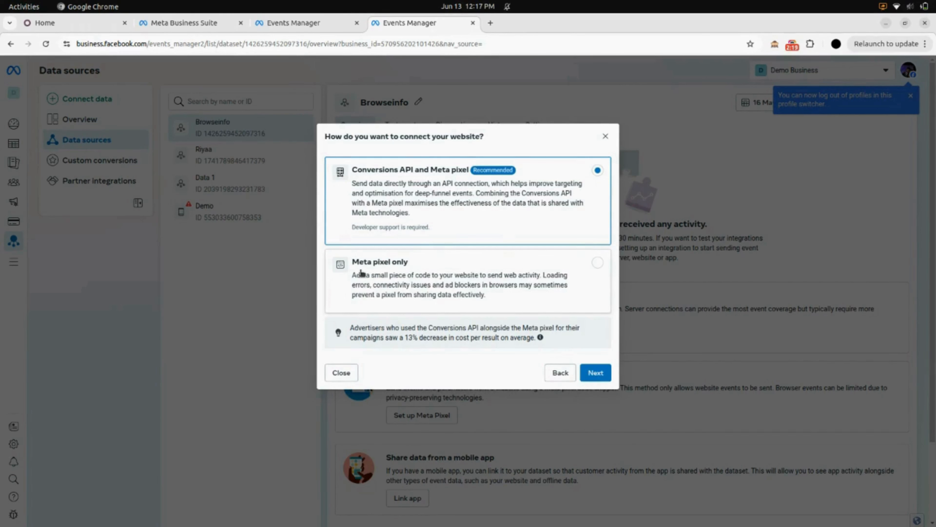
pyautogui.click(505, 273)
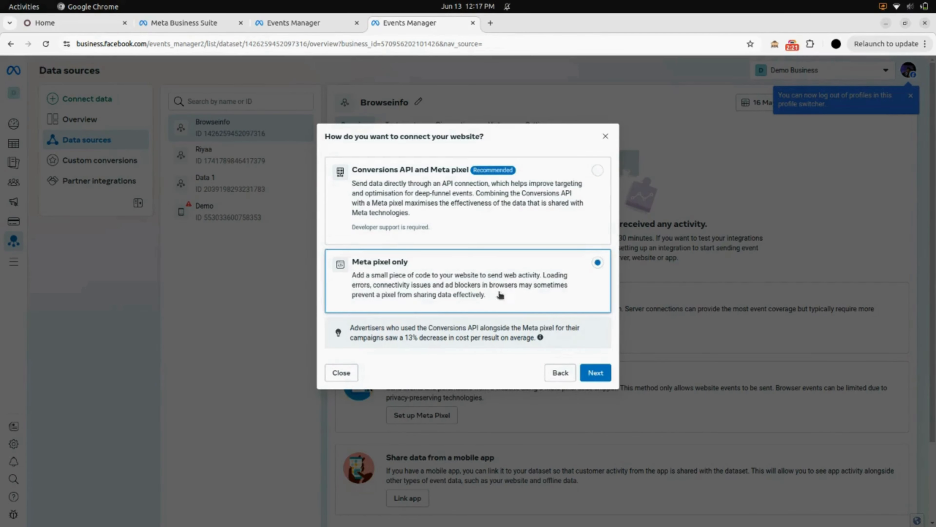
pyautogui.click(588, 373)
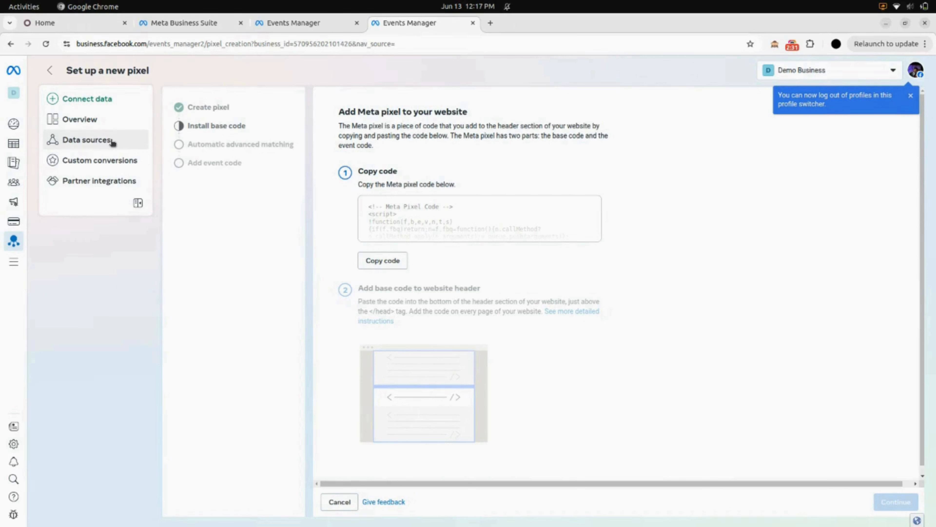
# Step: Open the settings of the Browseinfo dataset under the data sources and copy its dataset ID
pyautogui.click(75, 142)
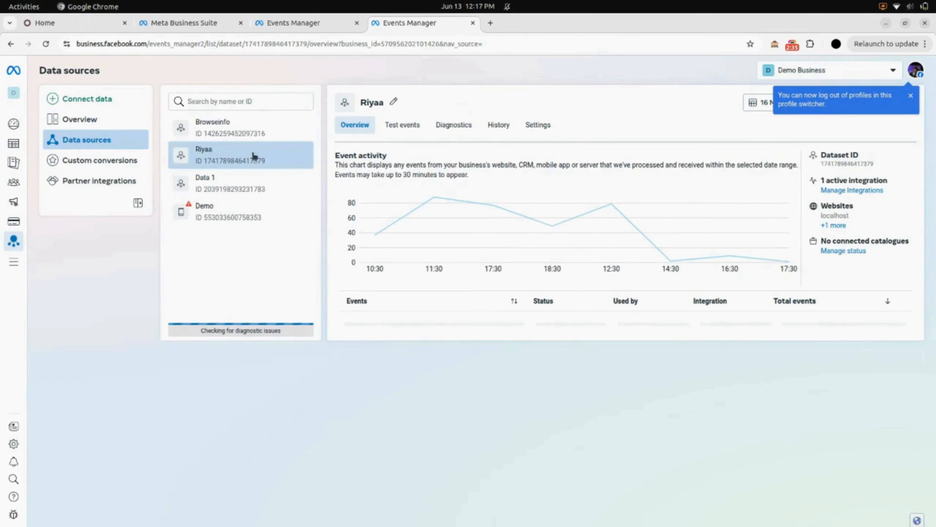
pyautogui.click(217, 126)
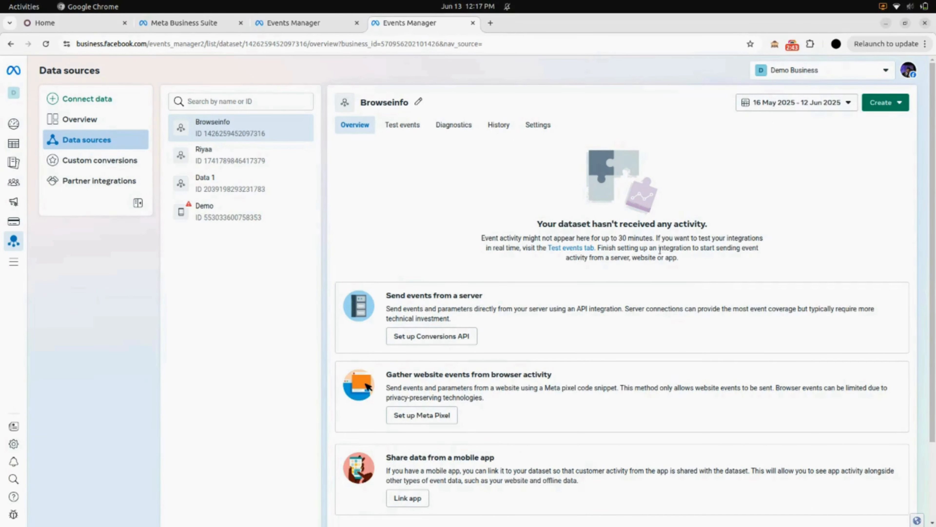
pyautogui.click(541, 127)
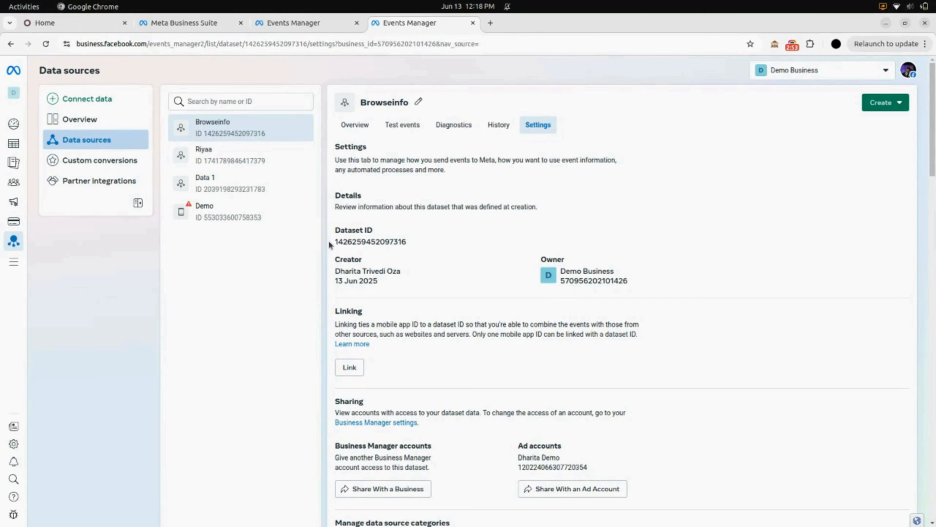
pyautogui.click(362, 242)
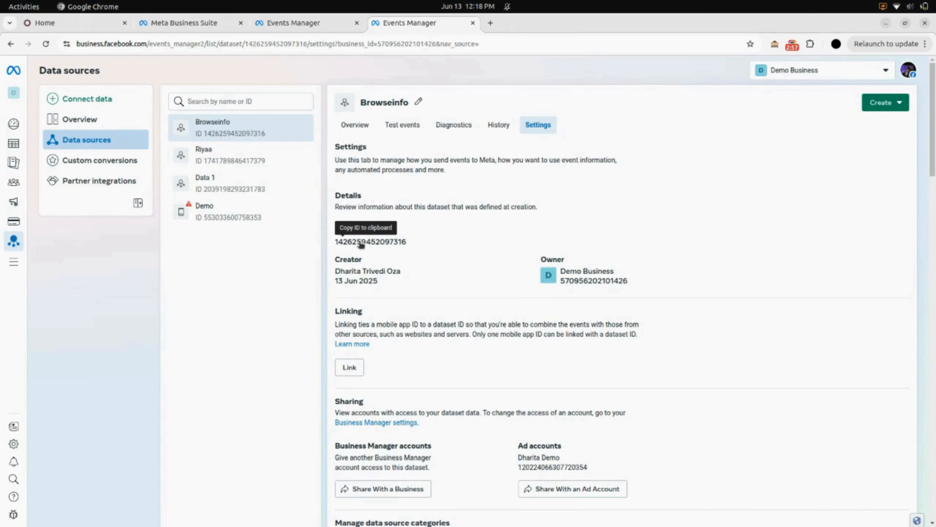
# Step: Turn on automatic website matching for the Browseinfo dataset and expand its customer information parameters
pyautogui.scroll(-10, 361, 244)
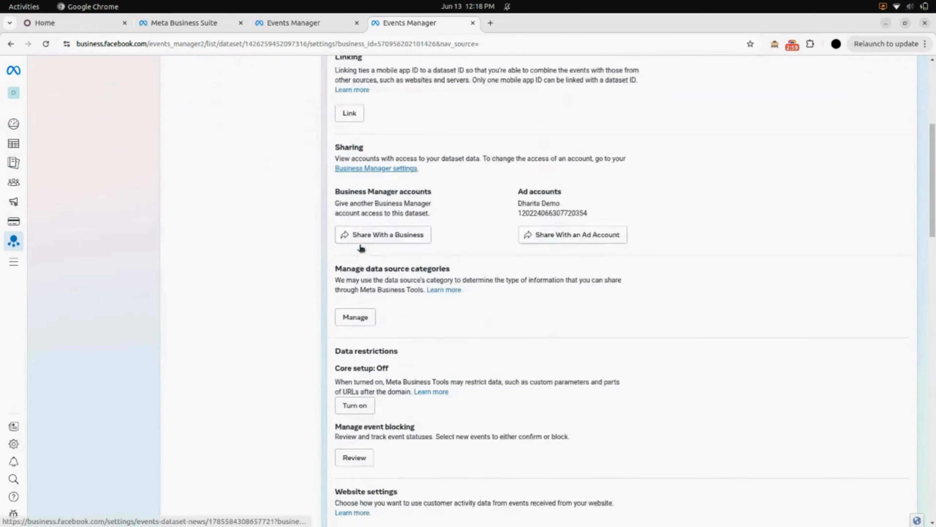
pyautogui.scroll(-9, 360, 248)
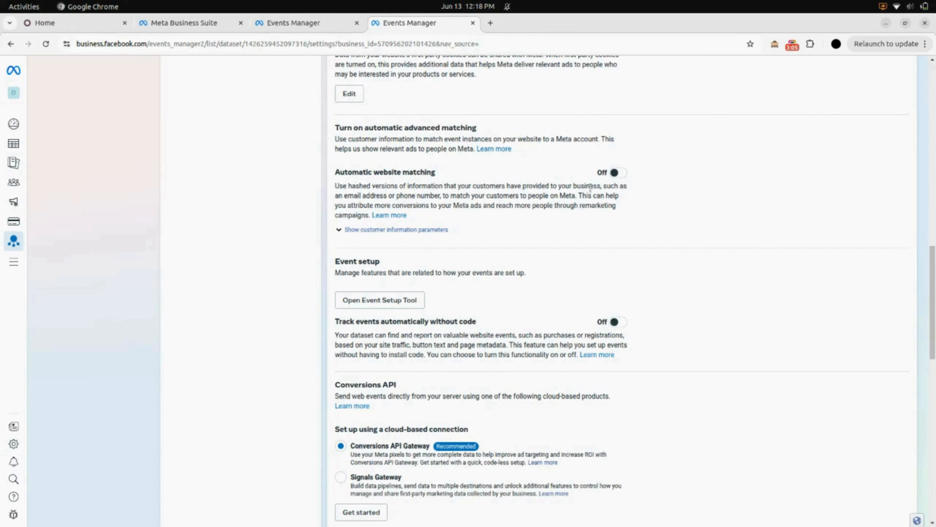
pyautogui.click(613, 173)
pyautogui.click(425, 231)
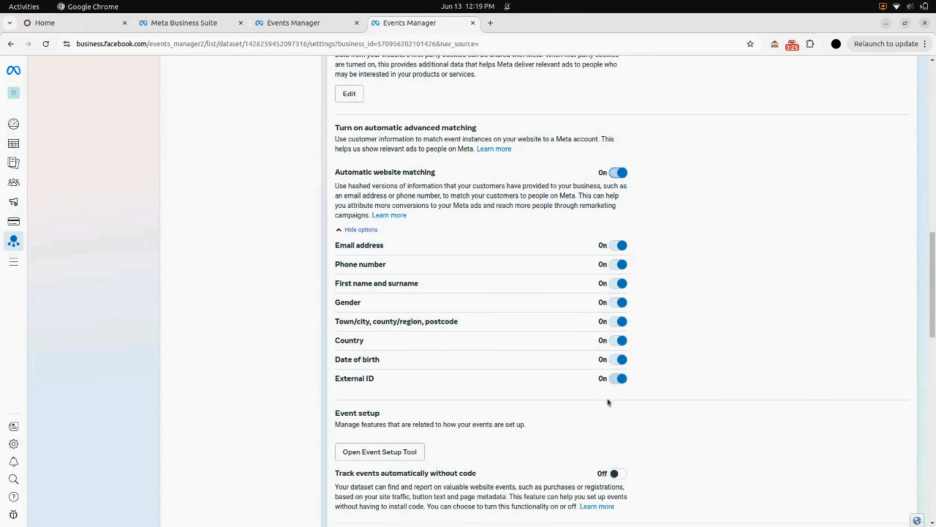
# Step: Switch to Odoo and check the browser's installed extensions for Meta Pixel Helper
pyautogui.click(97, 32)
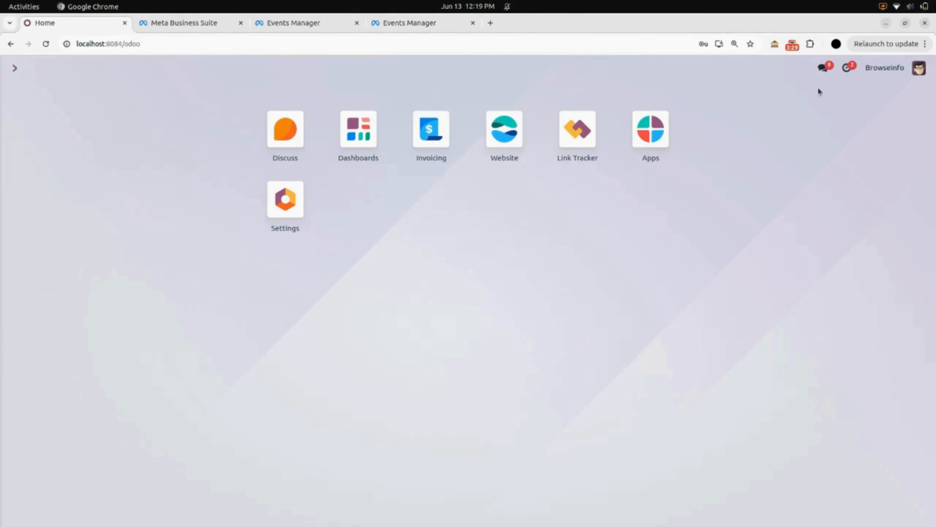
pyautogui.click(810, 45)
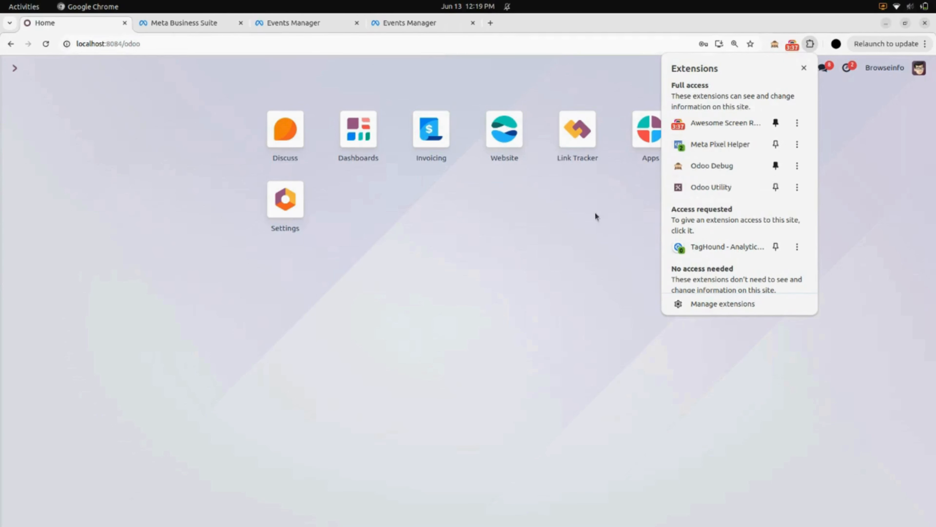
pyautogui.click(592, 229)
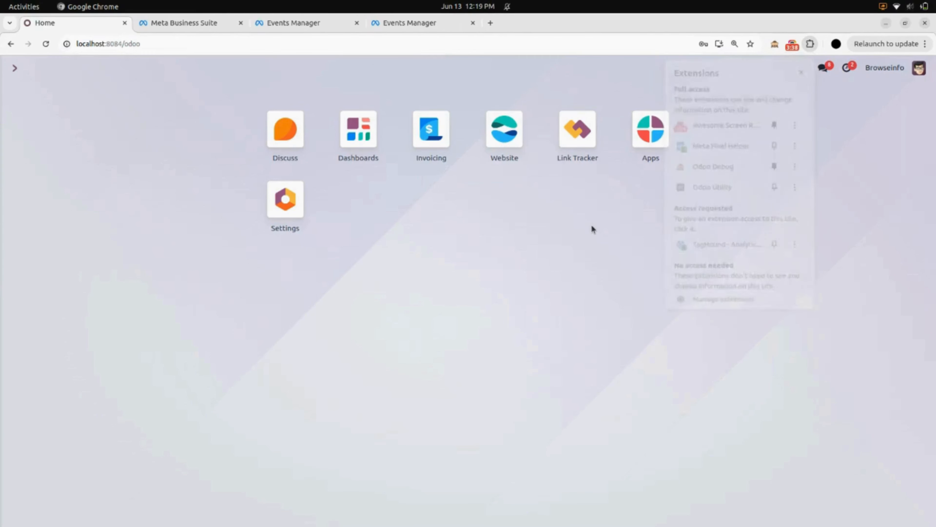
# Step: Open the Website app's configuration settings and enable Activate Tracking under Tracking Information
pyautogui.click(511, 138)
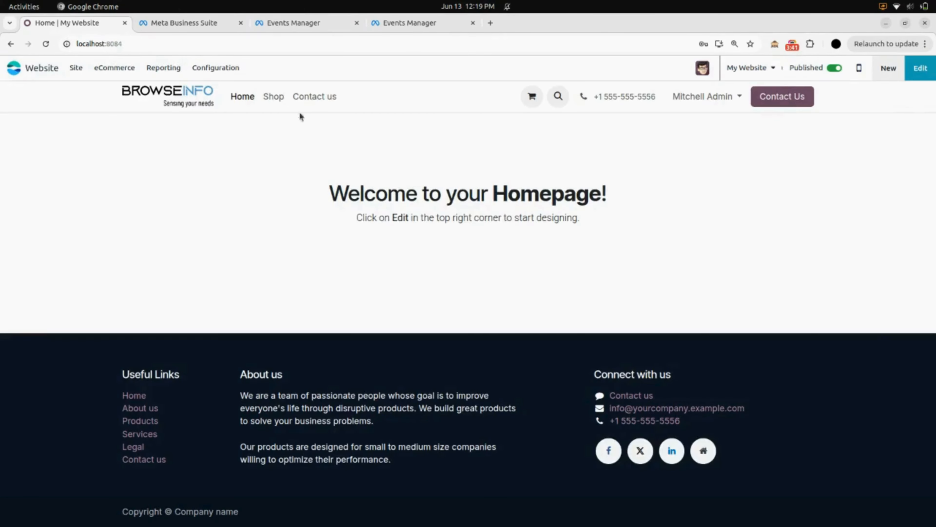
pyautogui.click(224, 70)
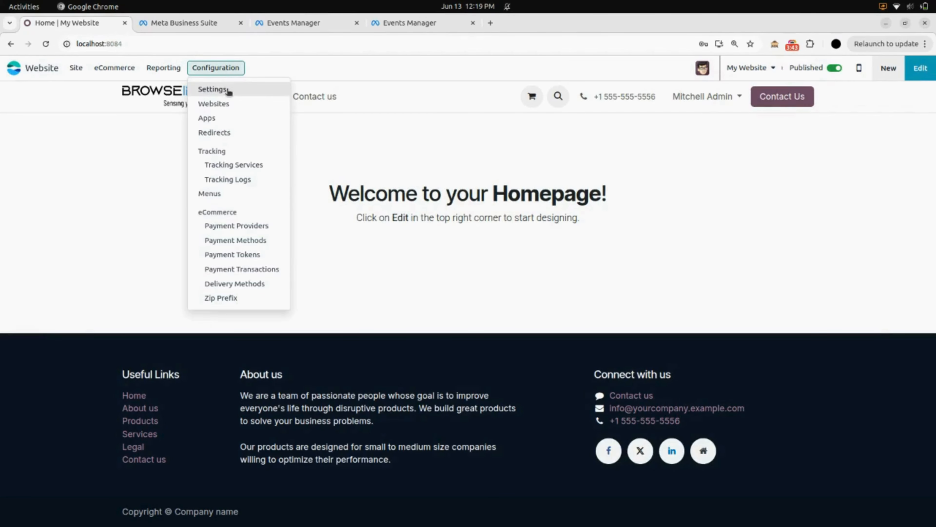
pyautogui.click(226, 89)
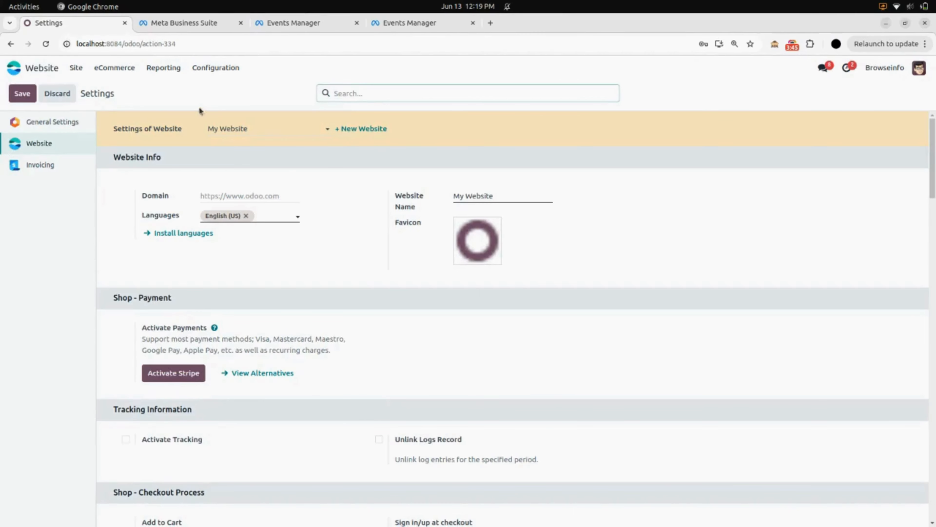
pyautogui.scroll(-3, 271, 236)
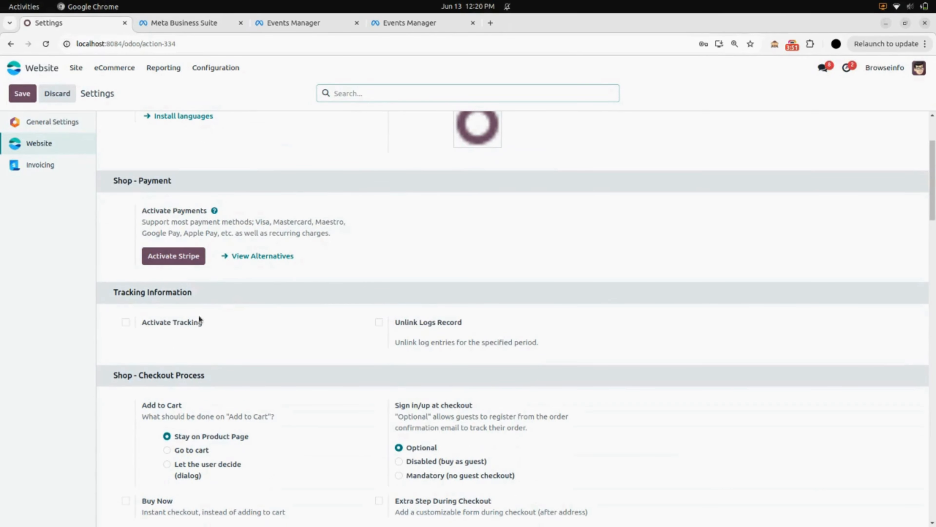
pyautogui.click(126, 322)
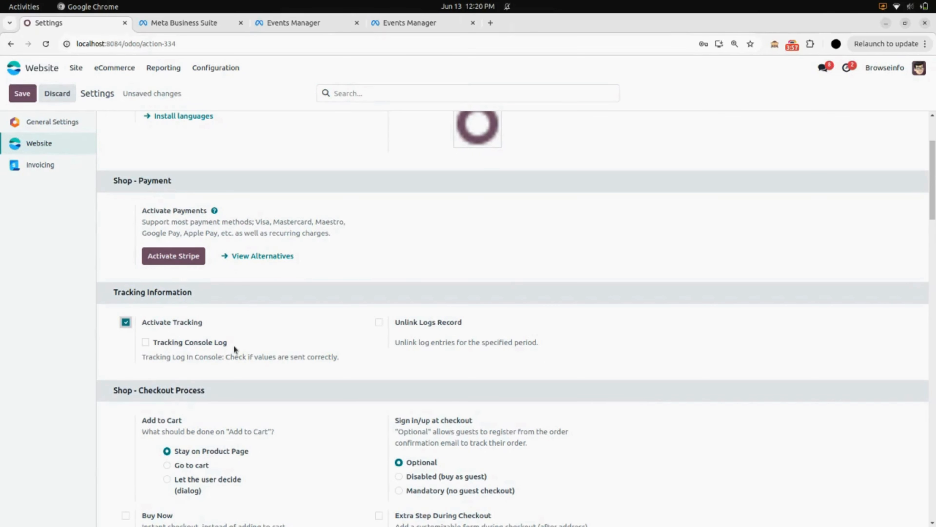
# Step: Enable Tracking Console Log under Tracking Information and save the website settings
pyautogui.click(145, 343)
pyautogui.click(17, 96)
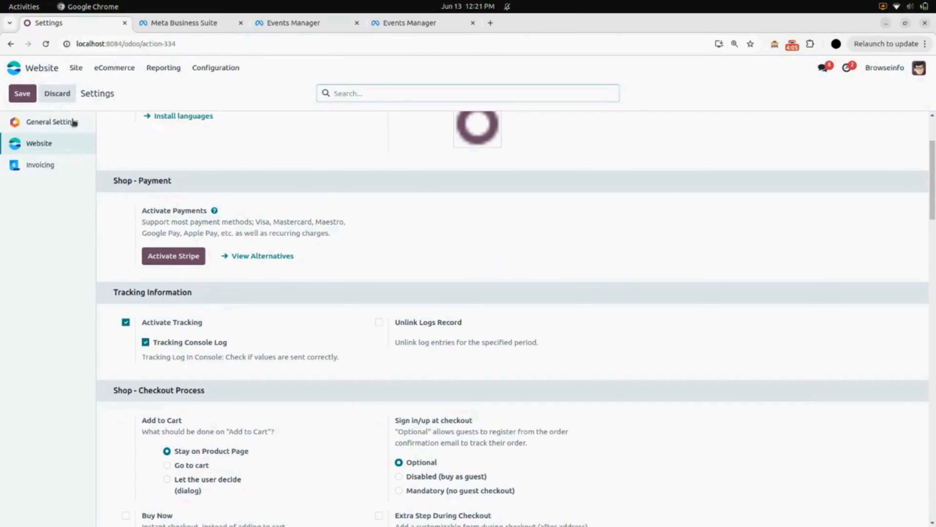
# Step: Create a new tracking service and fill its Pixel Id with the Browseinfo dataset ID copied from Events Manager
pyautogui.click(216, 68)
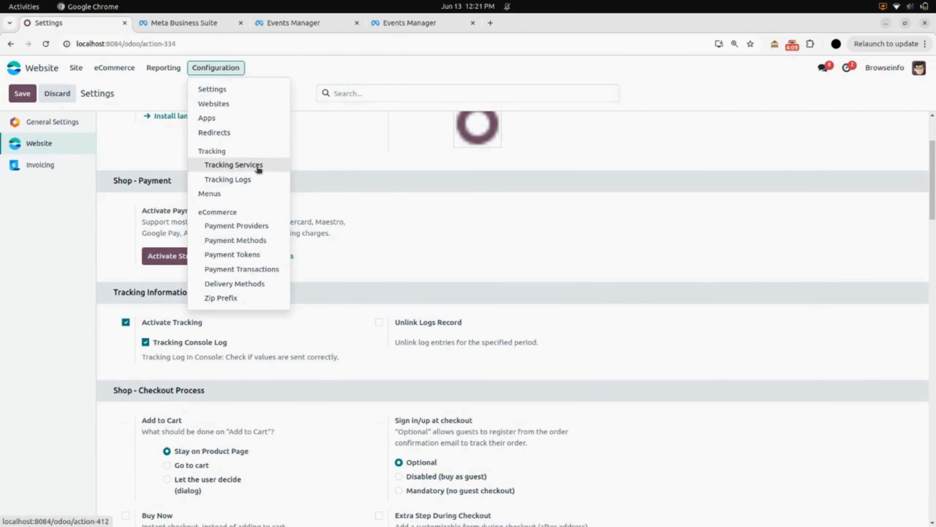
pyautogui.click(245, 165)
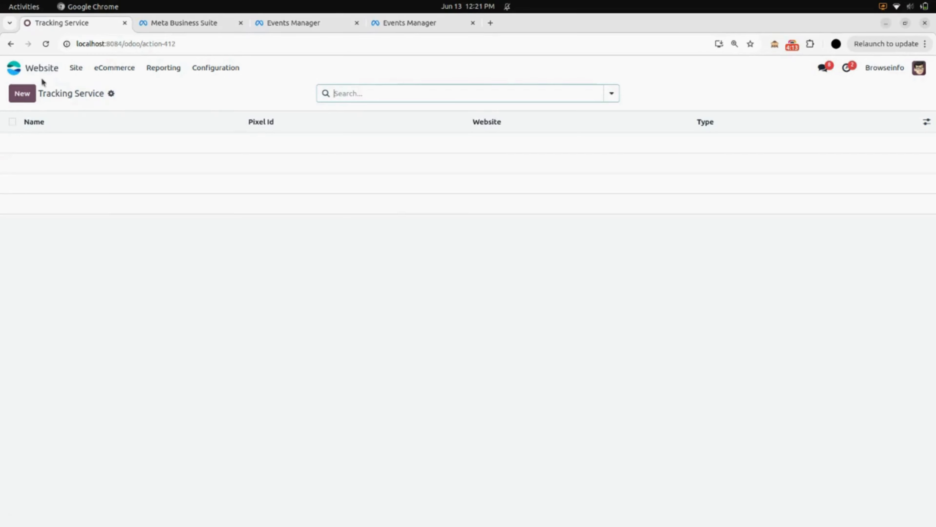
pyautogui.click(33, 96)
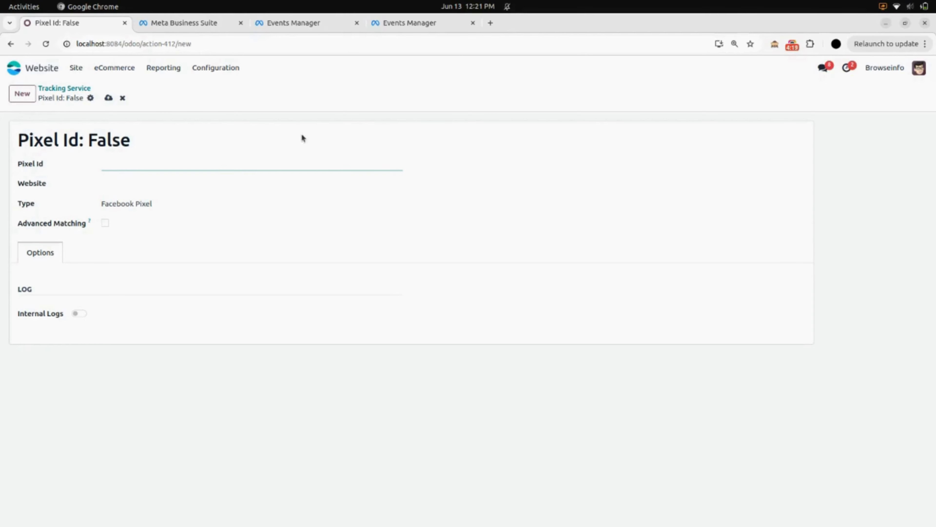
pyautogui.click(398, 28)
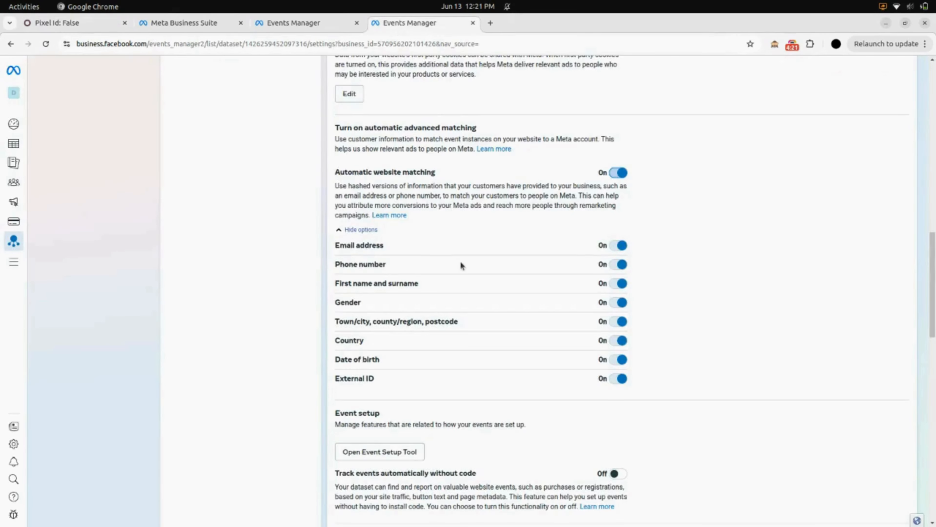
pyautogui.scroll(8, 460, 261)
pyautogui.scroll(10, 460, 260)
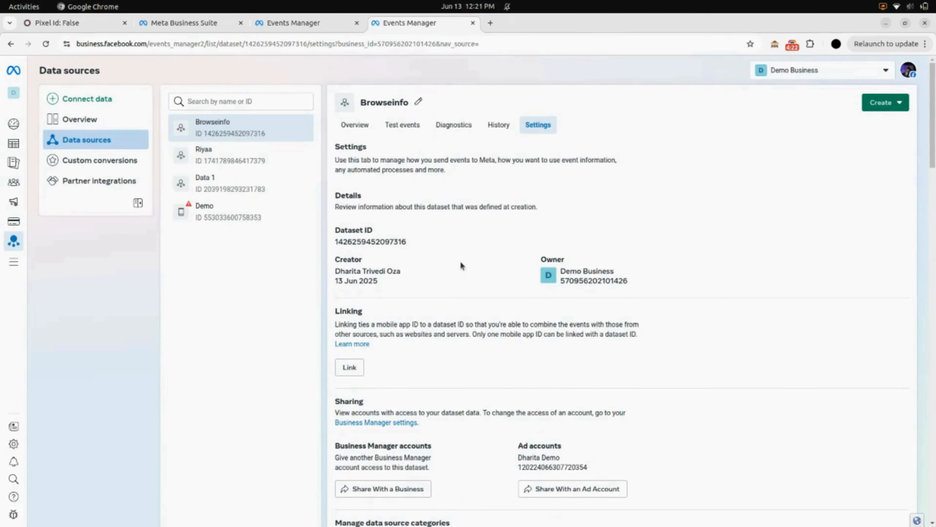
pyautogui.click(356, 242)
pyautogui.click(100, 26)
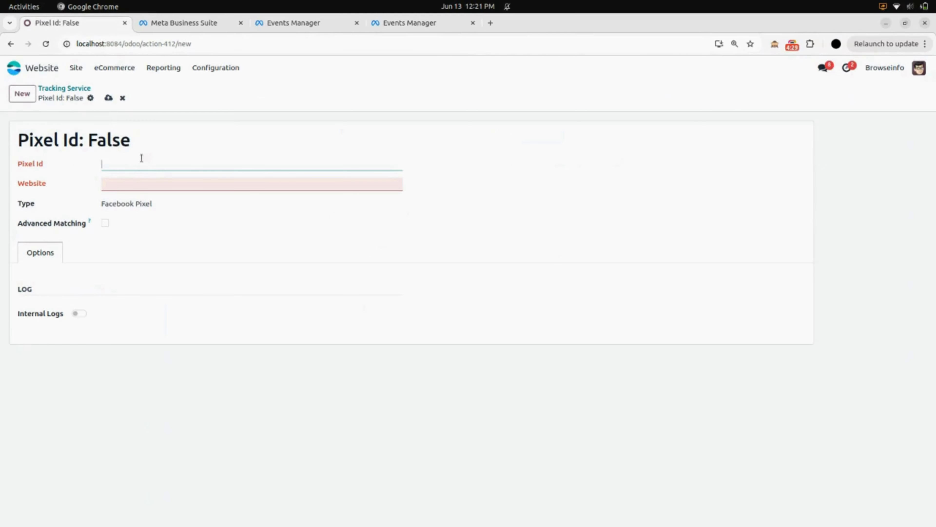
pyautogui.hotkey('ctrl', 'v')
# Step: Assign My Website to the tracking service, keep the type Facebook Pixel, and save the record
pyautogui.click(148, 186)
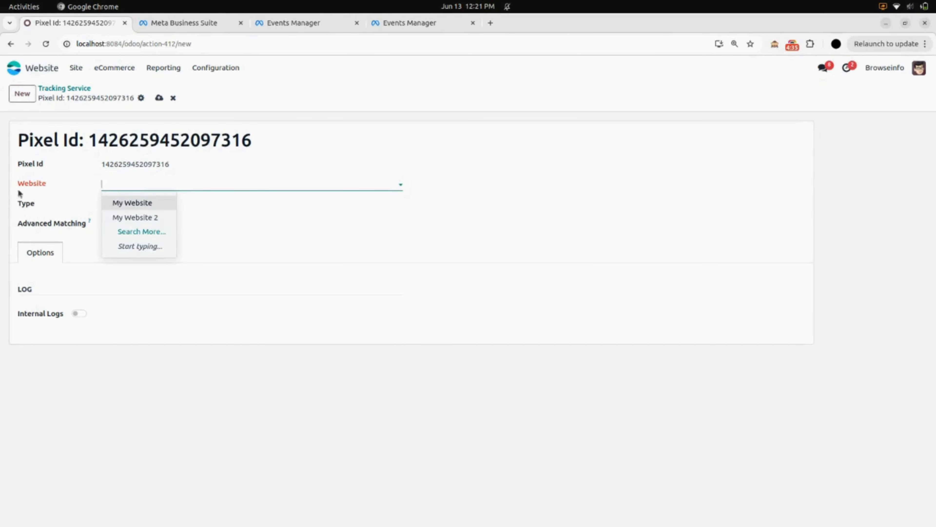
pyautogui.click(127, 203)
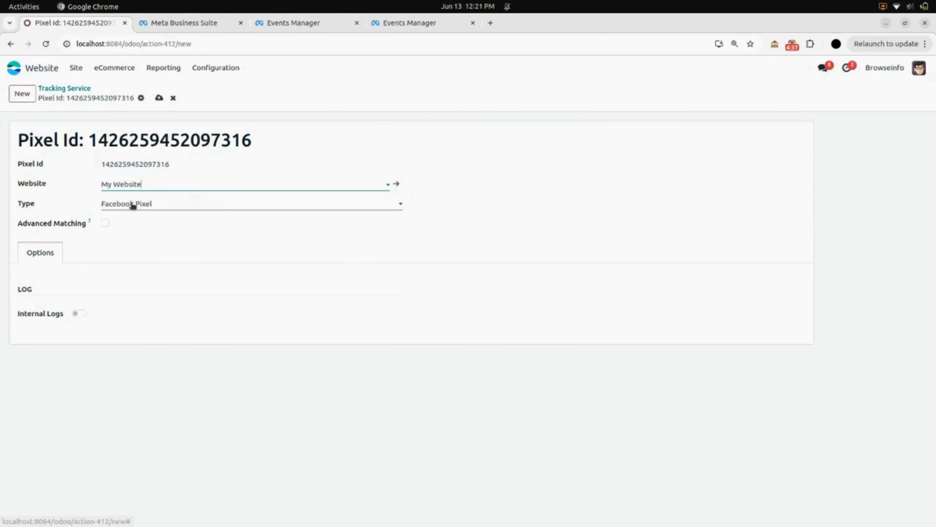
pyautogui.click(154, 203)
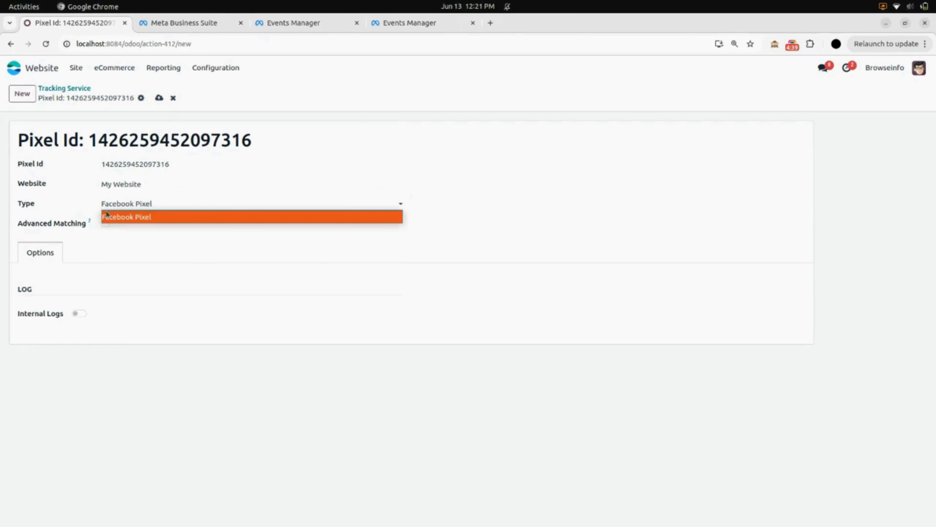
pyautogui.click(132, 237)
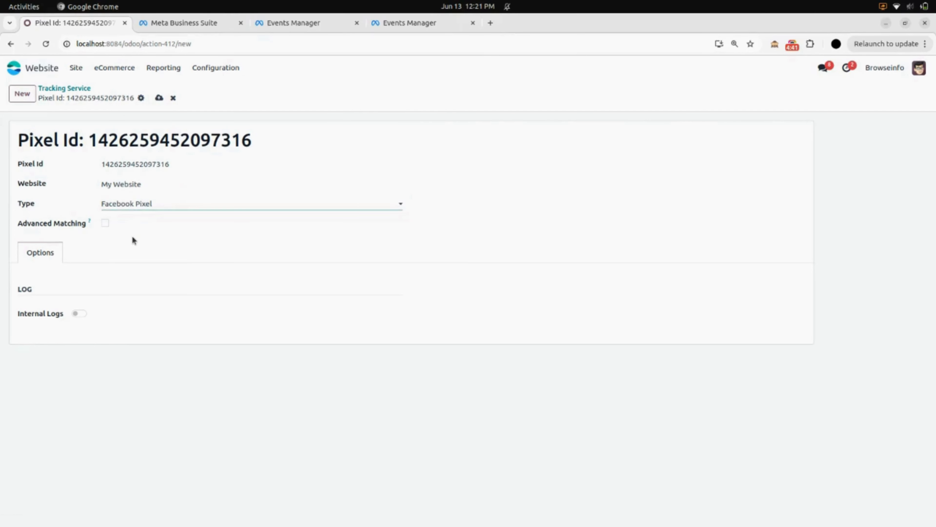
pyautogui.click(158, 98)
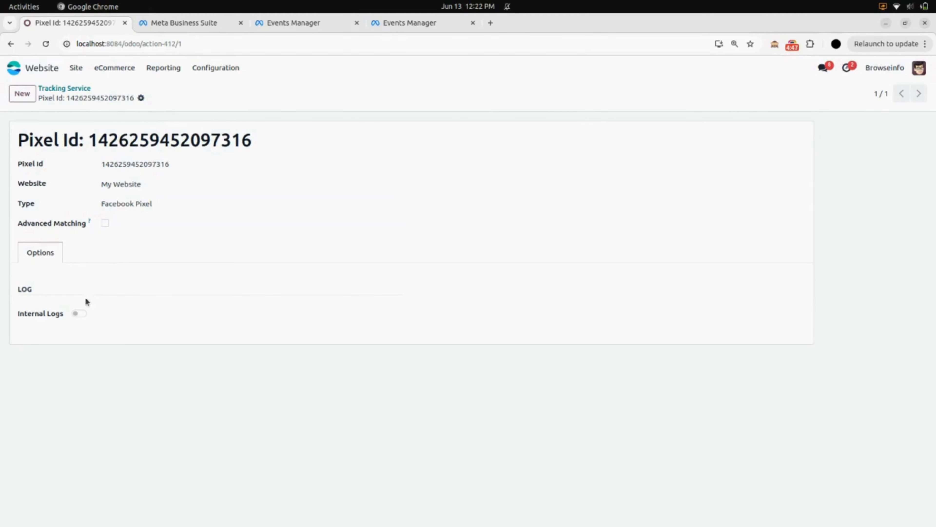
# Step: Enable Internal Logs and Advanced Matching on the tracking service and save it
pyautogui.click(81, 314)
pyautogui.click(104, 223)
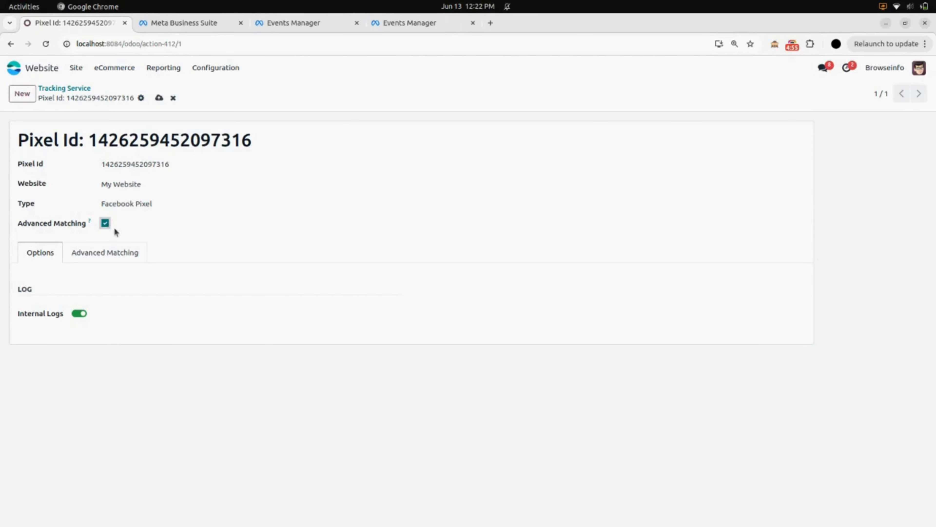
pyautogui.click(159, 98)
# Step: Turn on External Id, IP Address, User Agent, Country, State, ZIP, City, Street, Customer Name, Email and Phone for advanced matching
pyautogui.click(95, 258)
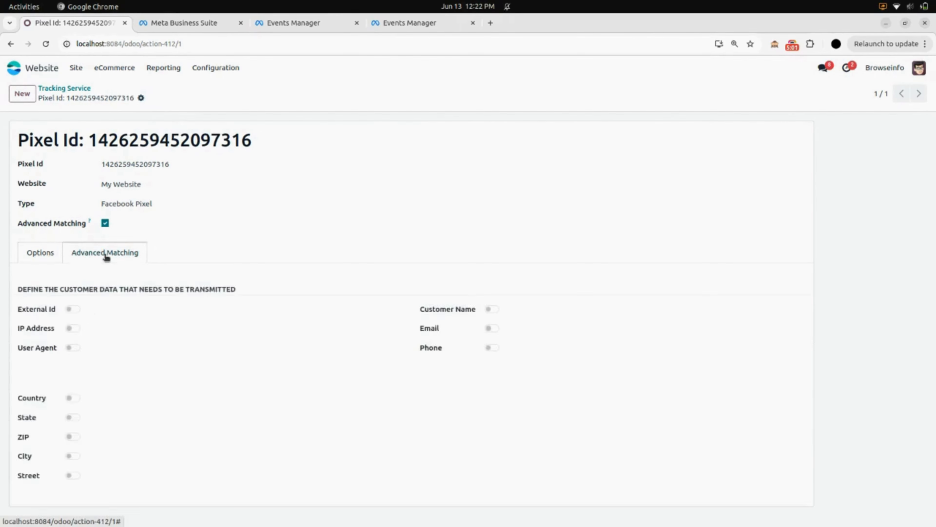
pyautogui.click(74, 309)
pyautogui.click(73, 328)
pyautogui.click(73, 348)
pyautogui.click(73, 397)
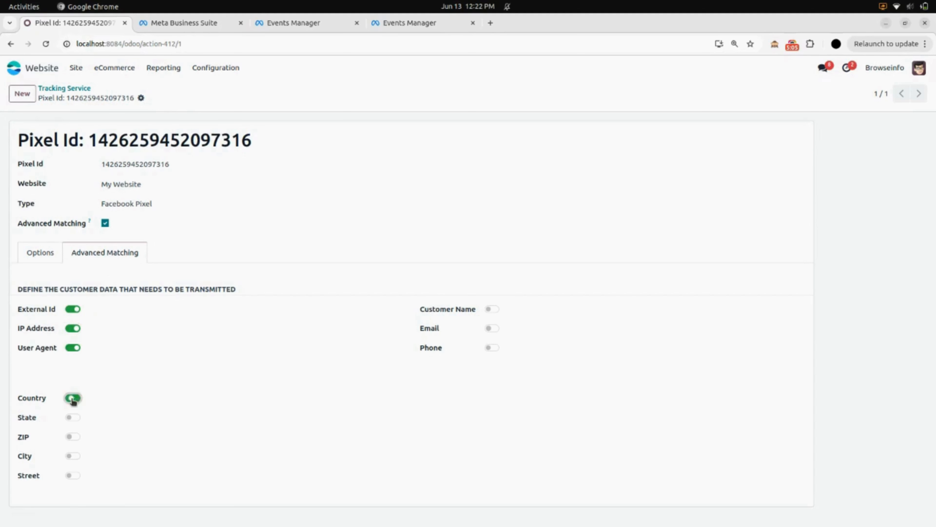
pyautogui.click(73, 418)
pyautogui.click(72, 436)
pyautogui.click(73, 456)
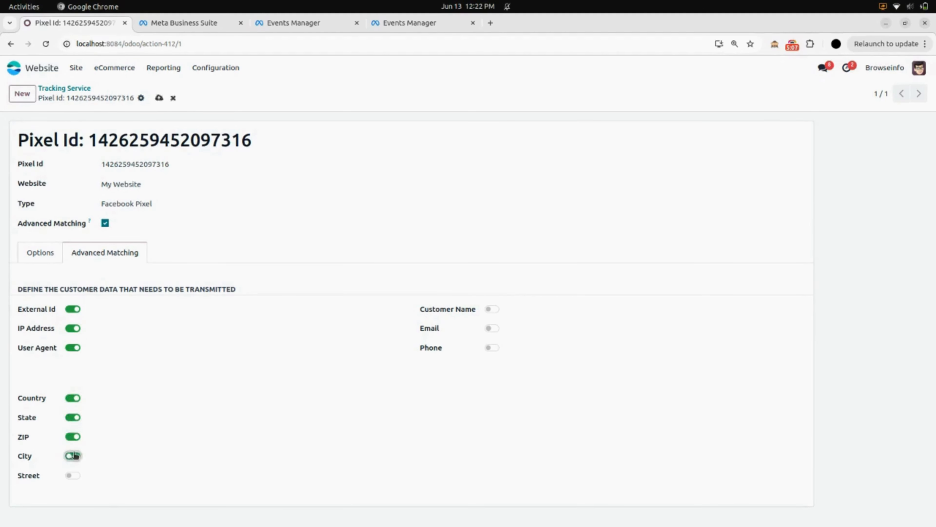
pyautogui.click(73, 475)
pyautogui.click(490, 309)
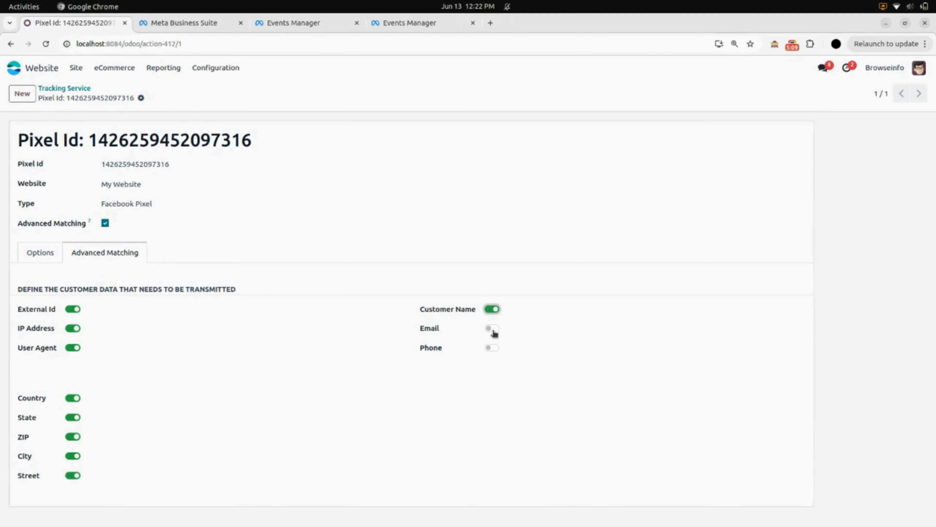
pyautogui.click(492, 328)
pyautogui.click(492, 347)
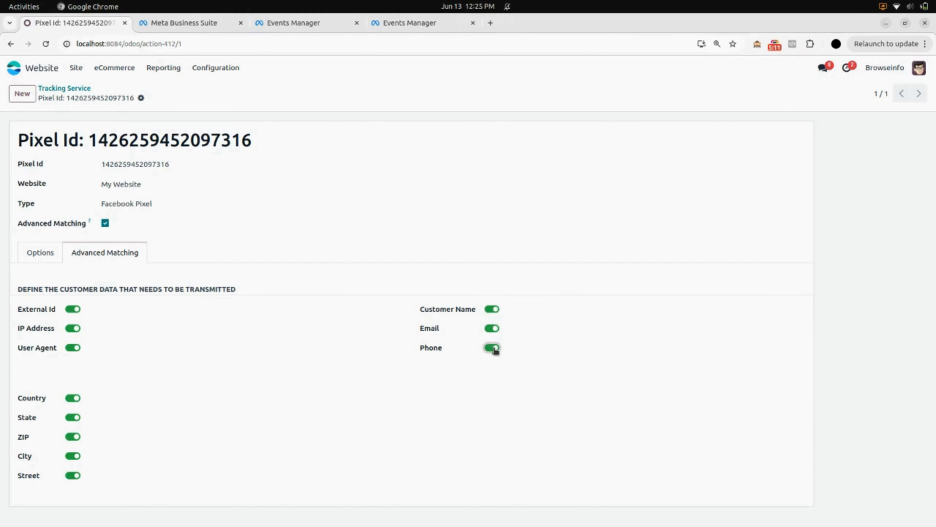
# Step: Open the website's shop, add one Customizable Desk in steel and white to the cart, and proceed to the order overview
pyautogui.click(76, 67)
pyautogui.click(84, 89)
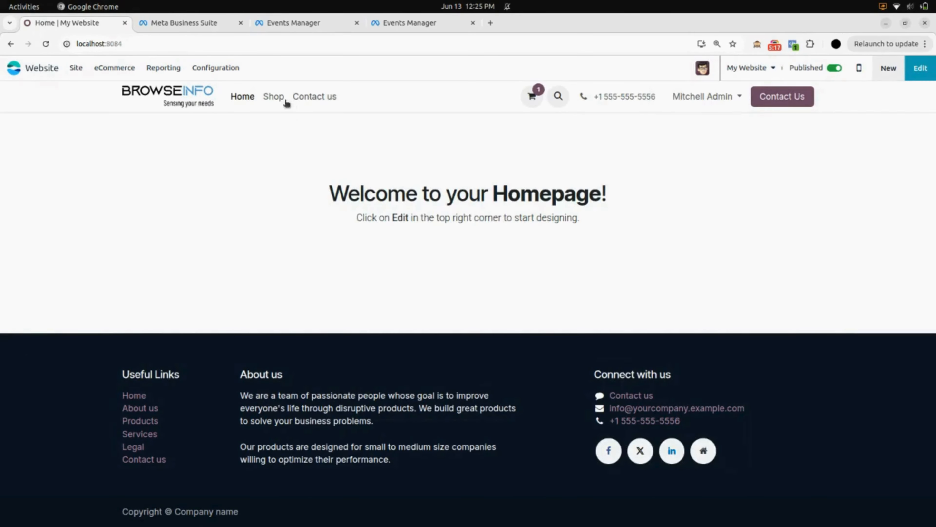
pyautogui.click(273, 96)
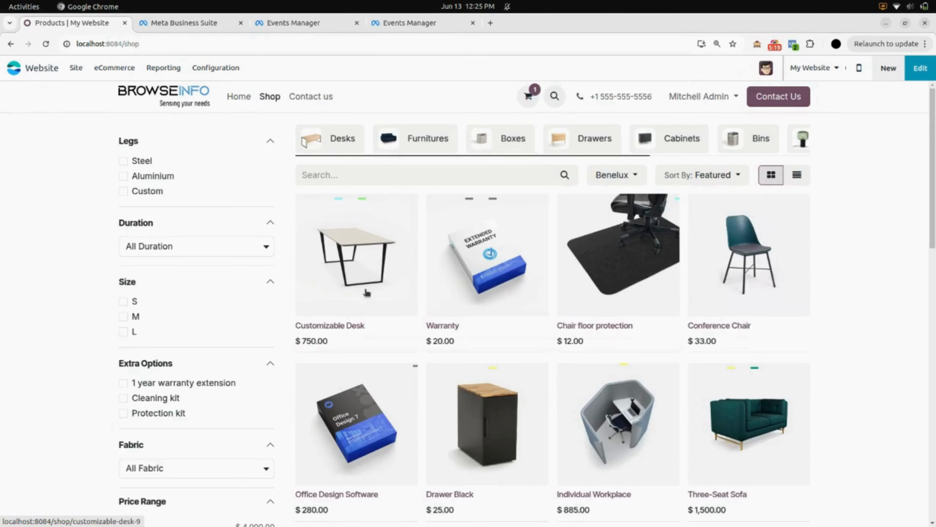
pyautogui.click(356, 258)
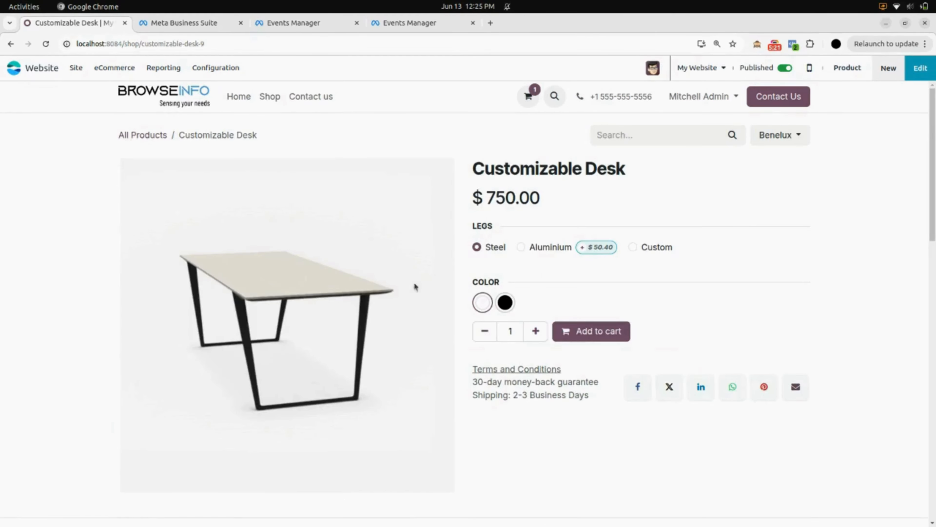
pyautogui.click(601, 330)
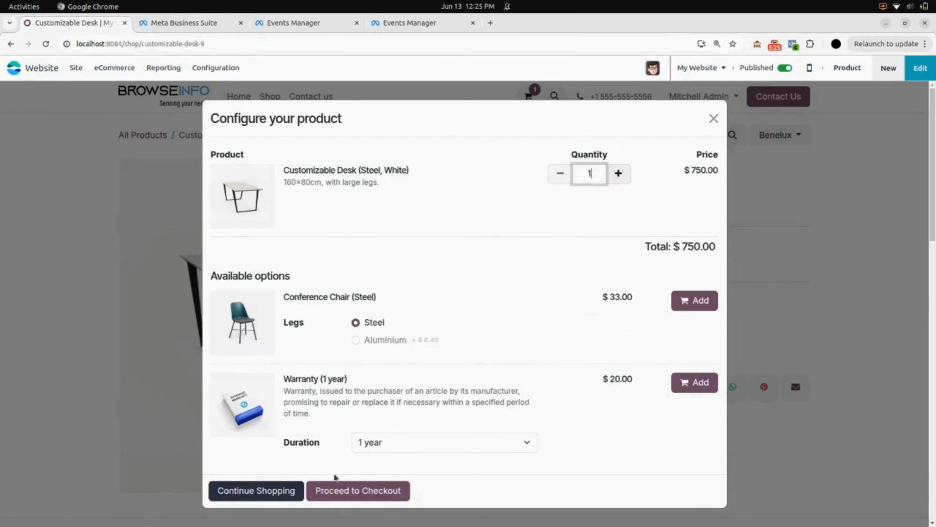
pyautogui.click(360, 496)
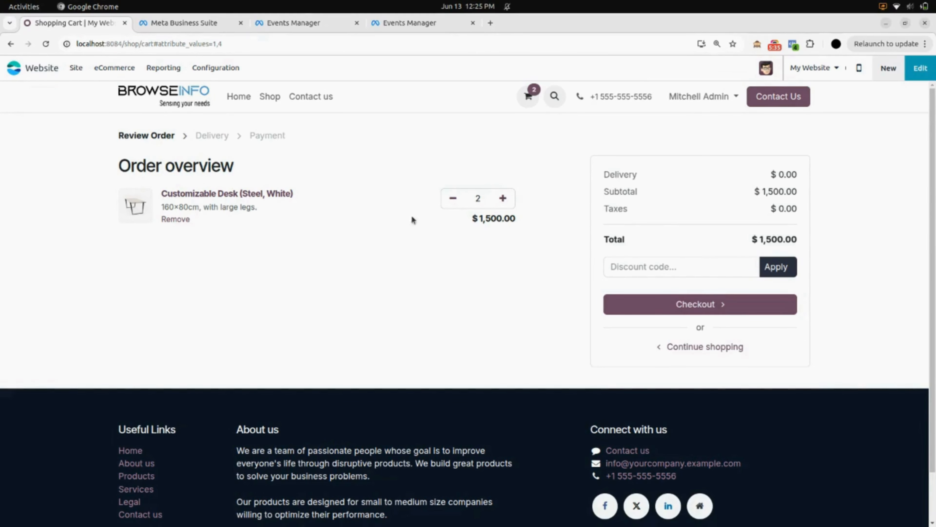
# Step: Reopen the Facebook Pixel tracking service and turn off Country, State, ZIP, City and Street in its advanced matching data
pyautogui.click(207, 68)
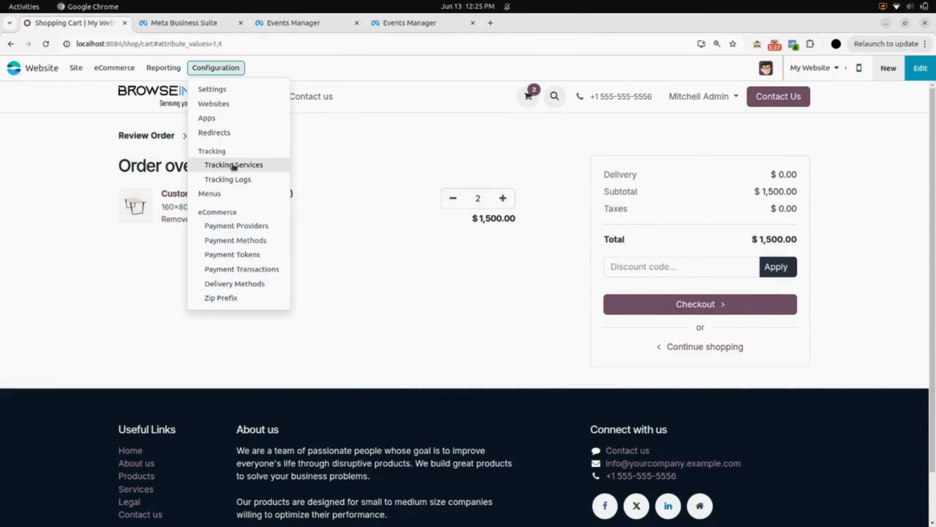
pyautogui.click(255, 169)
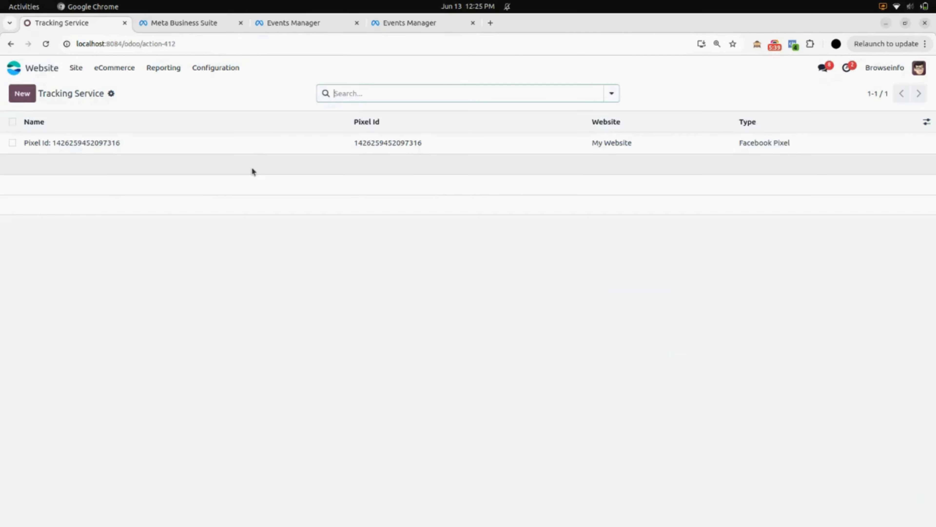
pyautogui.click(243, 144)
pyautogui.click(127, 253)
pyautogui.click(73, 397)
pyautogui.click(73, 417)
pyautogui.click(73, 436)
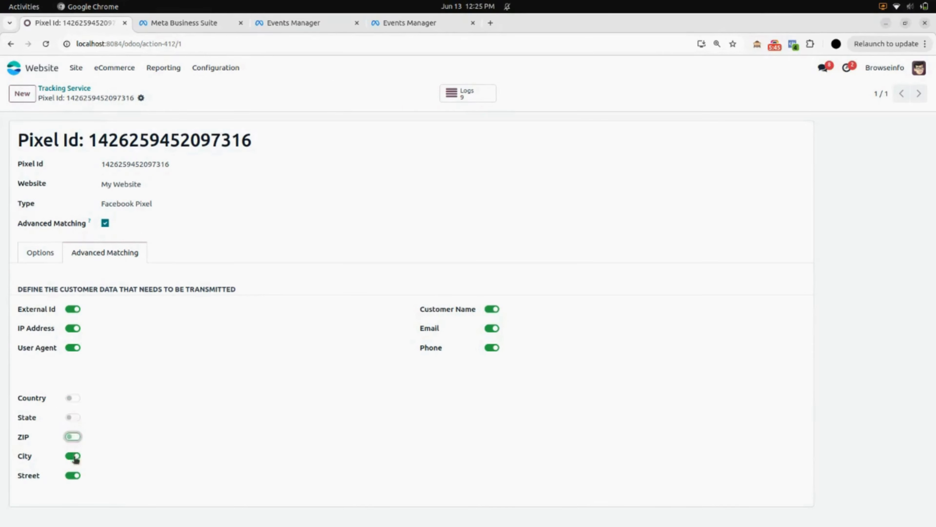
pyautogui.click(72, 455)
pyautogui.click(72, 475)
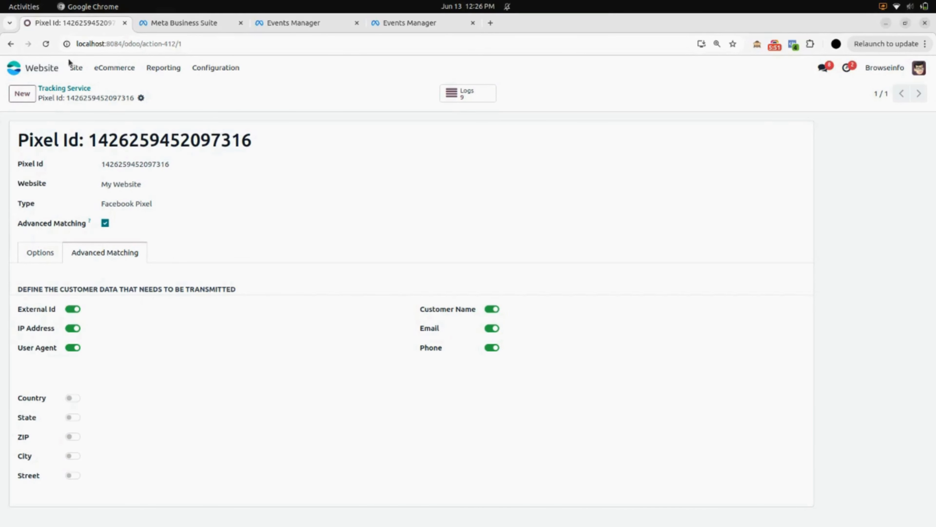
# Step: Return to the website's homepage, open the shopping cart and check out to the delivery stage
pyautogui.click(73, 67)
pyautogui.click(89, 88)
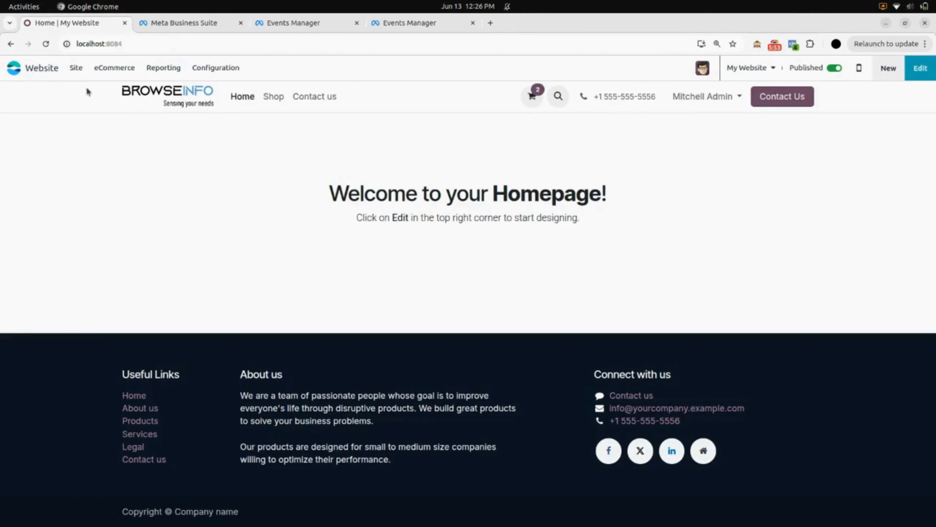
pyautogui.click(531, 97)
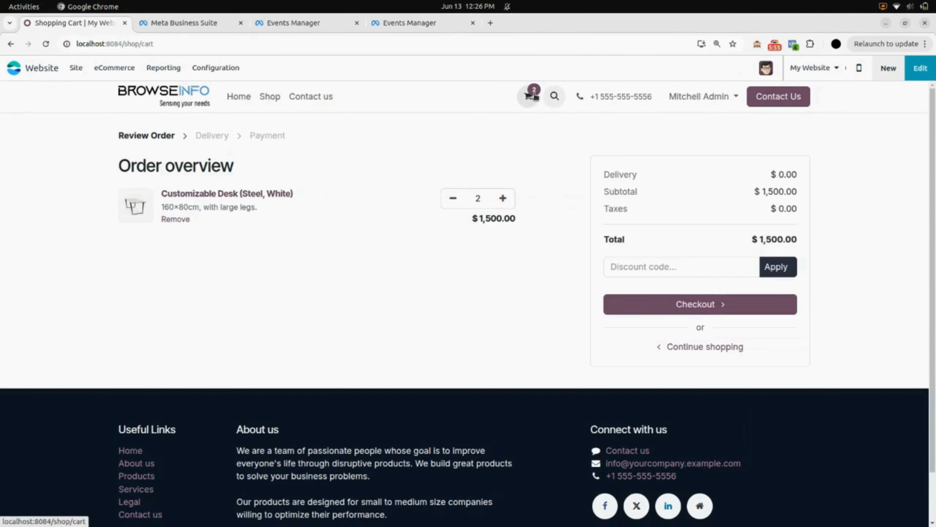
pyautogui.click(660, 304)
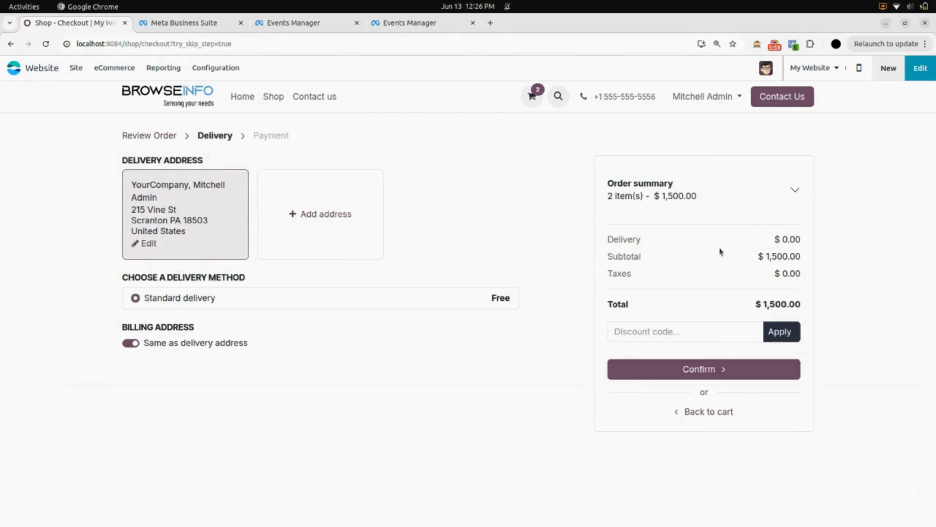
# Step: Examine the InitiateCheckout event's custom, contents and advanced matching parameters in Meta Pixel Helper
pyautogui.click(793, 44)
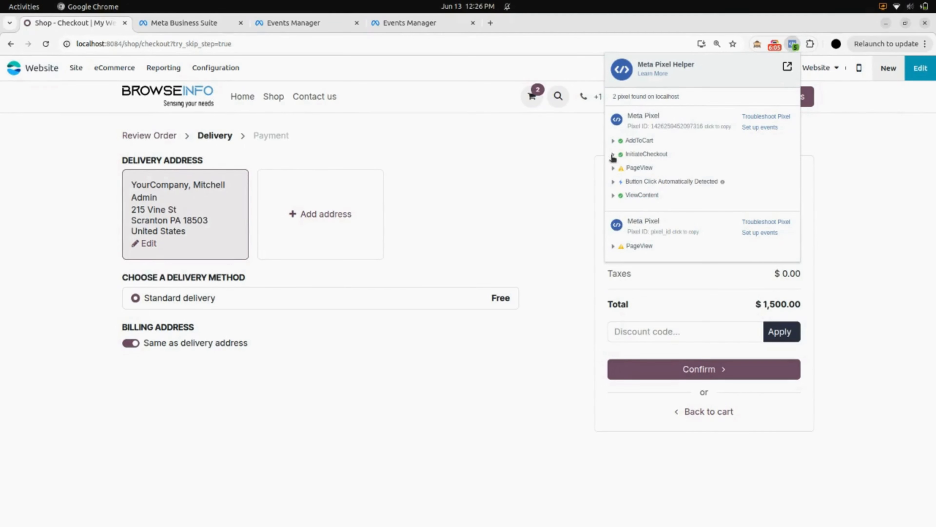
pyautogui.click(612, 155)
pyautogui.scroll(-3, 695, 179)
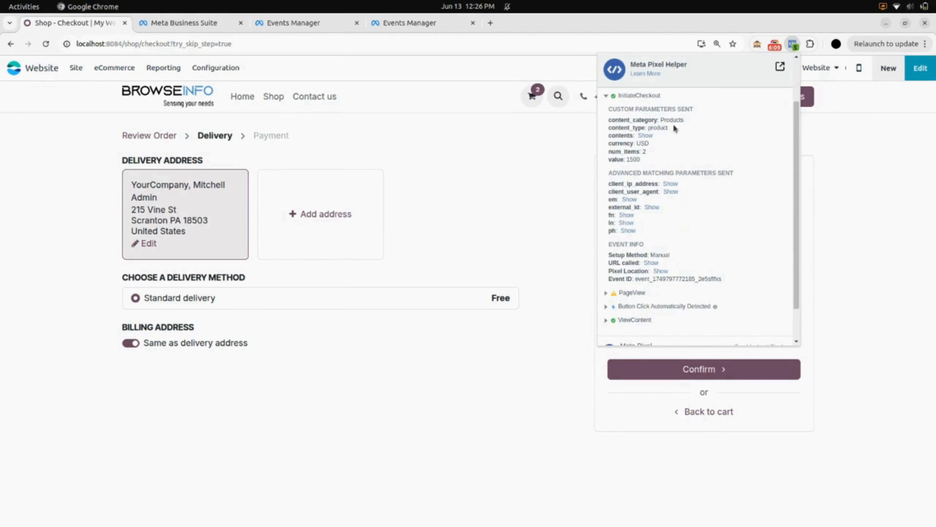
pyautogui.click(649, 137)
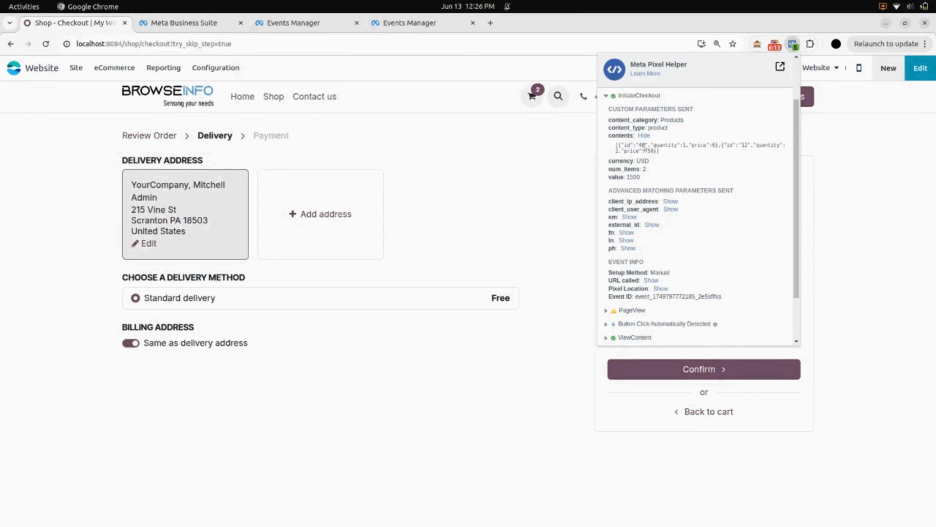
pyautogui.click(645, 136)
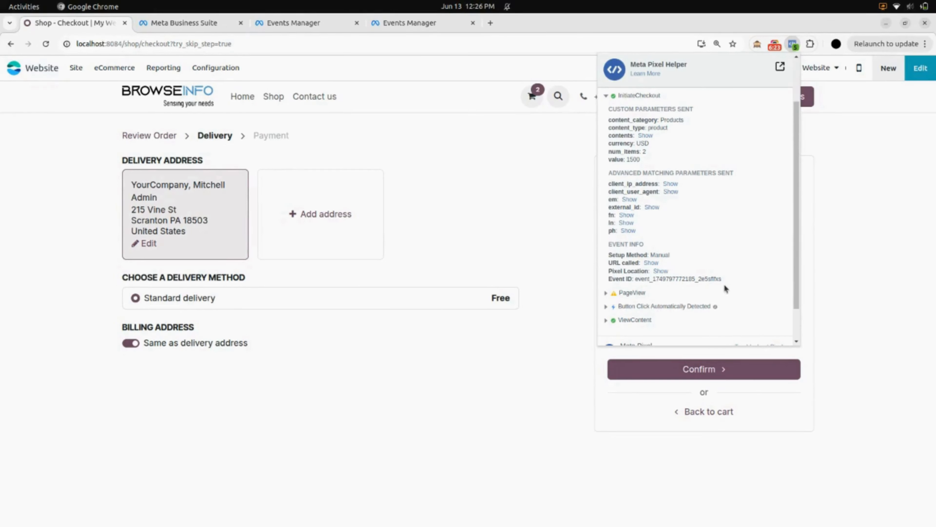
pyautogui.click(510, 391)
# Step: Reopen the Facebook Pixel tracking service and turn on Country, State, ZIP, City and Street in its advanced matching data
pyautogui.click(203, 70)
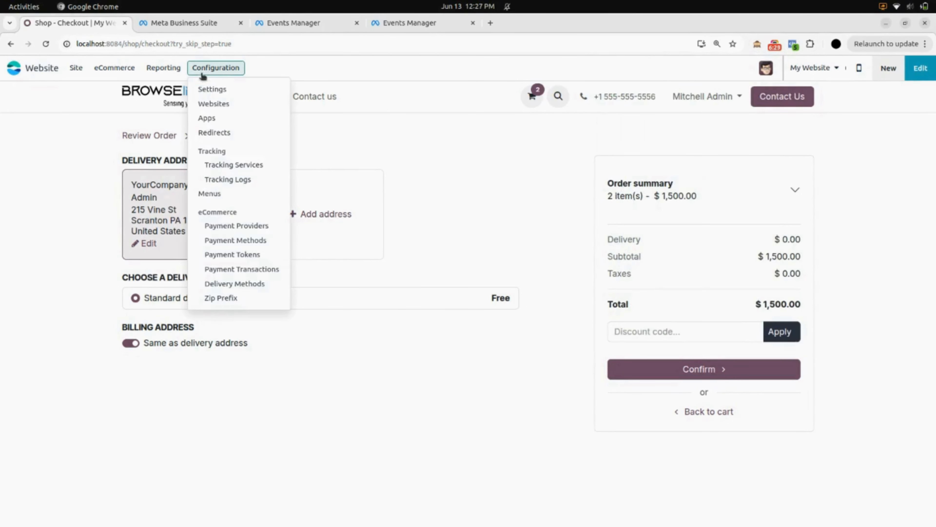
pyautogui.click(234, 166)
pyautogui.click(194, 145)
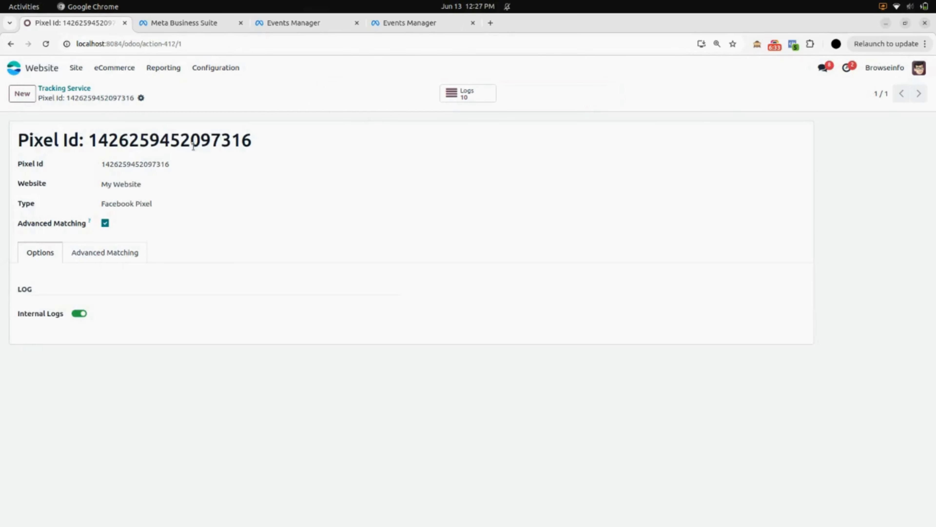
pyautogui.click(124, 254)
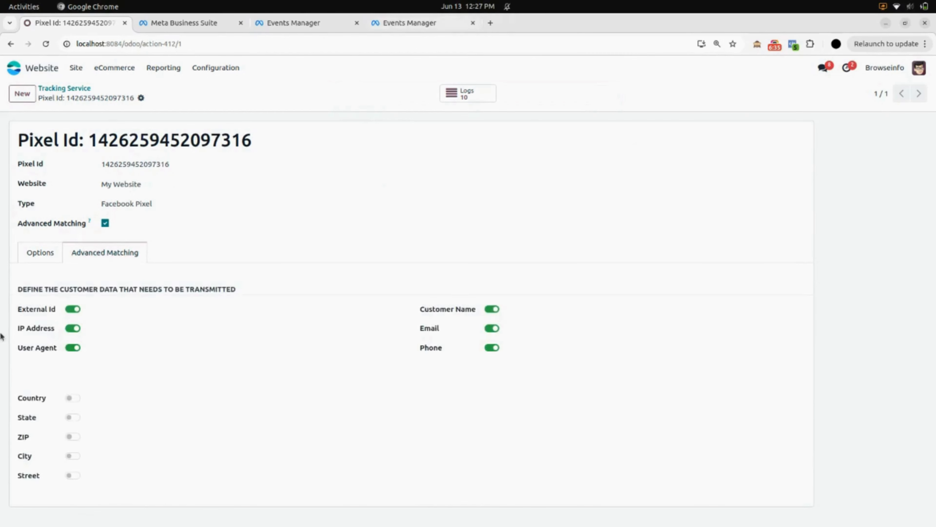
pyautogui.click(71, 398)
pyautogui.click(72, 417)
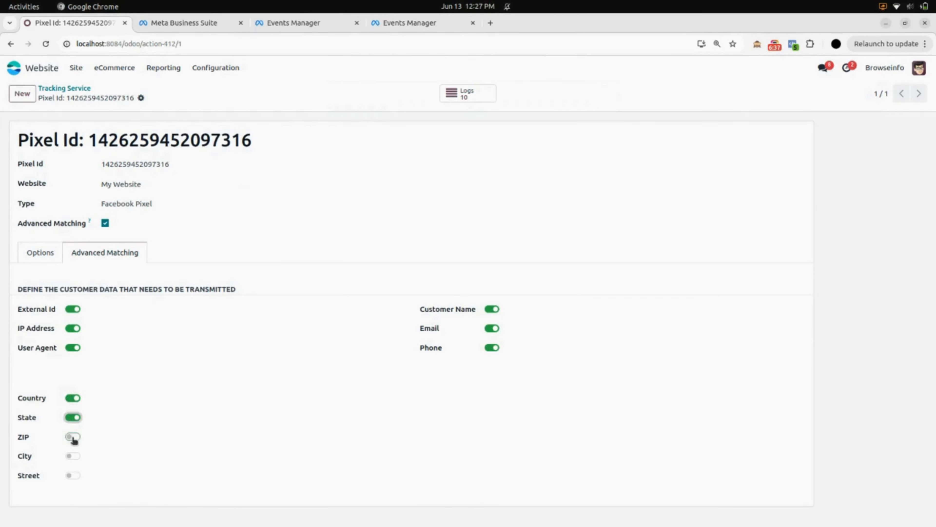
pyautogui.click(73, 436)
pyautogui.click(73, 457)
pyautogui.click(76, 477)
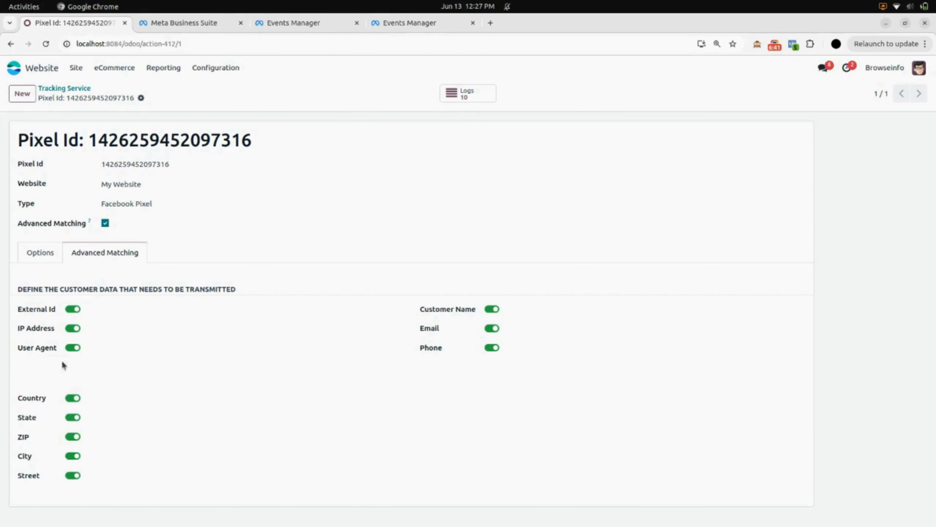
# Step: Go back through the website's homepage and shop to the shopping cart, and check out to the delivery stage
pyautogui.click(76, 68)
pyautogui.click(92, 87)
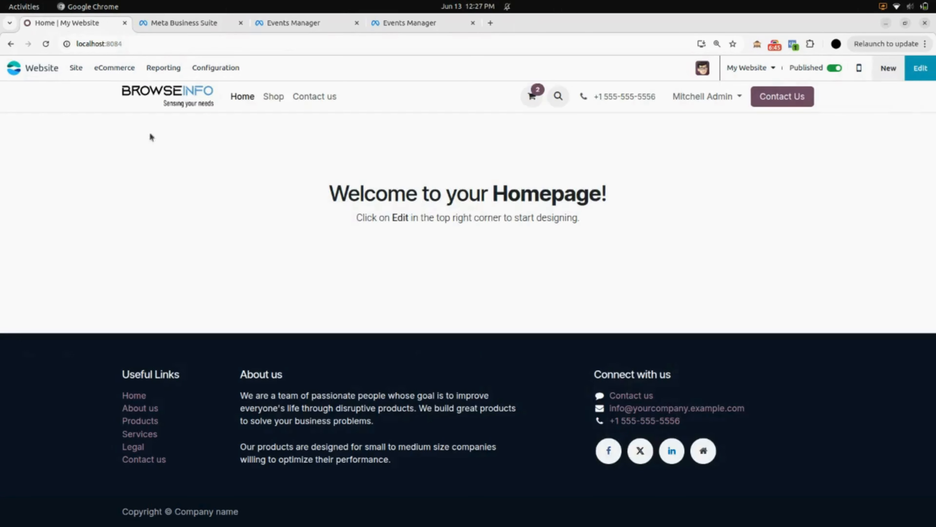
pyautogui.click(273, 99)
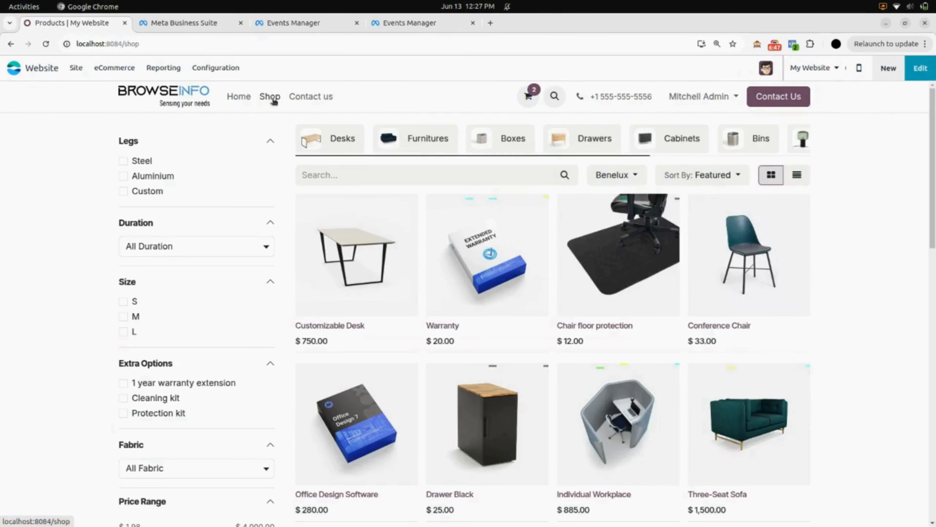
pyautogui.click(532, 98)
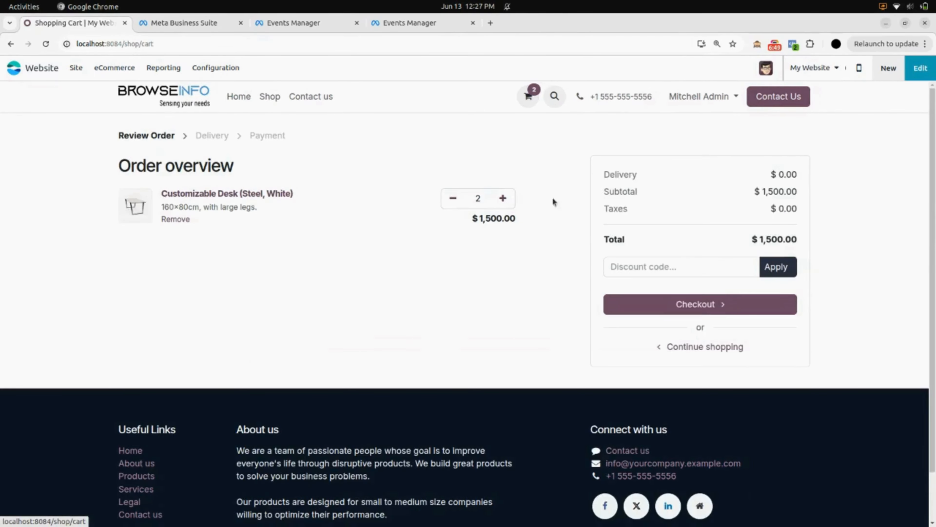
pyautogui.click(703, 306)
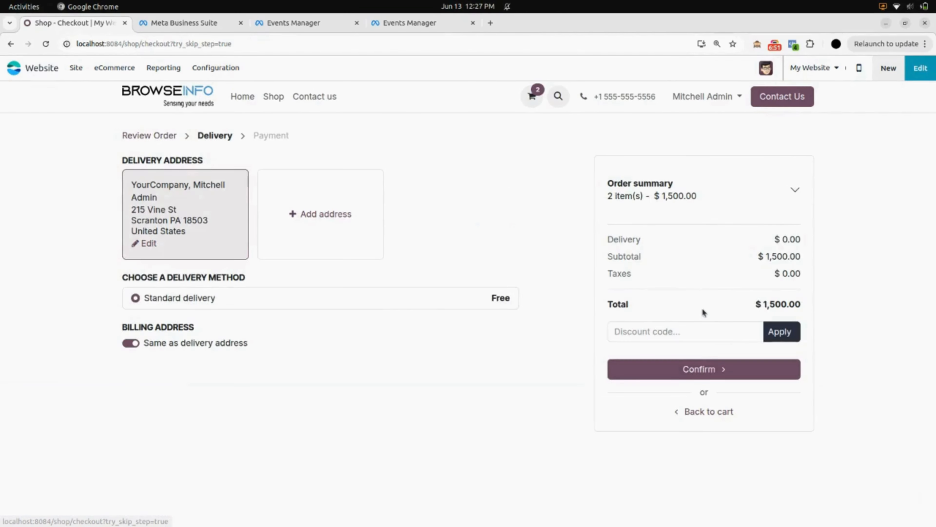
# Step: Examine the InitiateCheckout event's custom parameters, advanced matching parameters and event info in Meta Pixel Helper
pyautogui.click(793, 44)
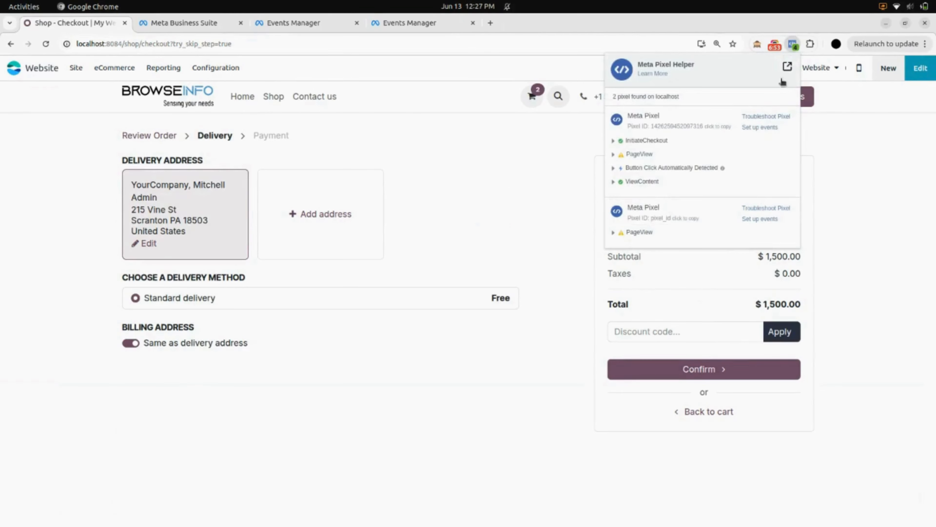
pyautogui.click(614, 142)
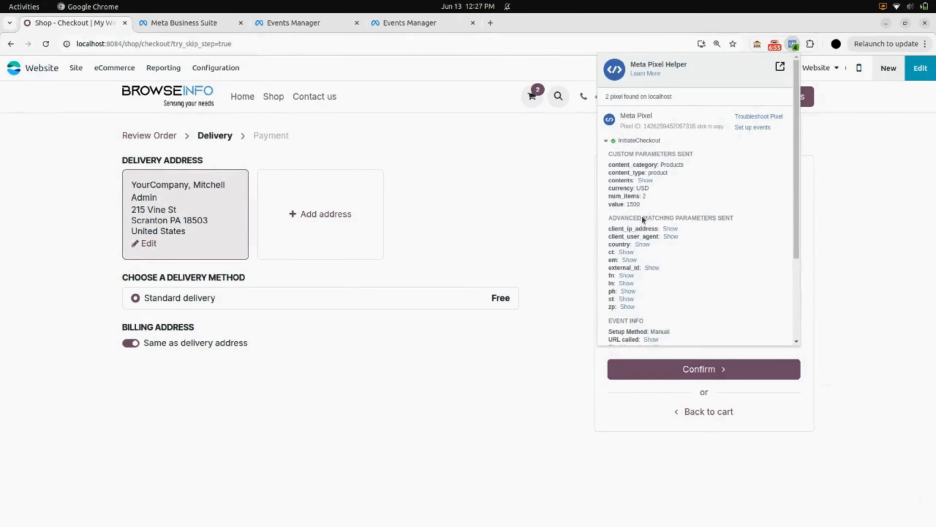
pyautogui.scroll(-2, 669, 225)
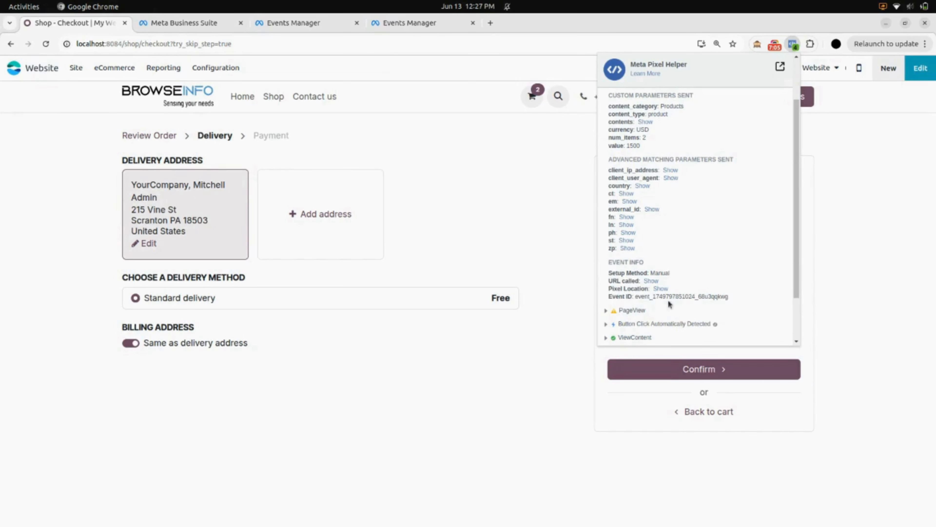
pyautogui.click(402, 360)
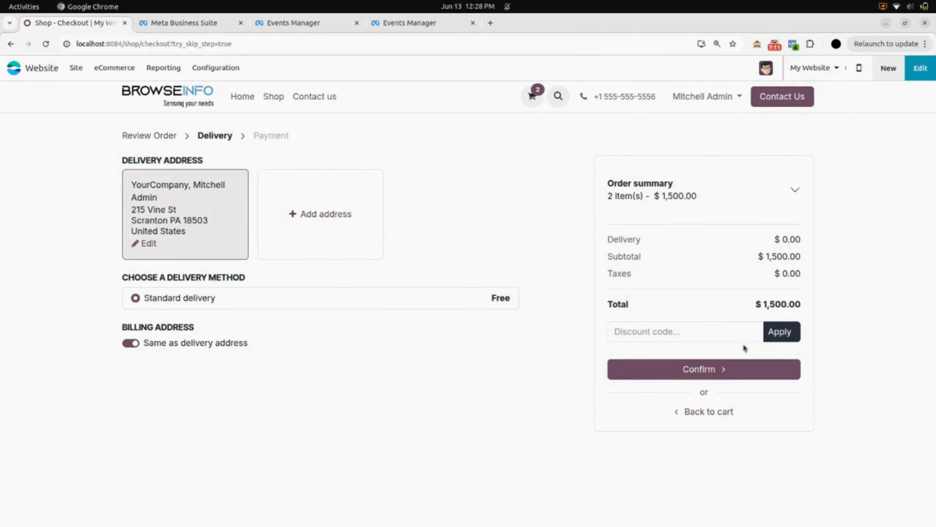
# Step: Confirm the order with standard delivery and pay for it by Wire Transfer
pyautogui.click(688, 375)
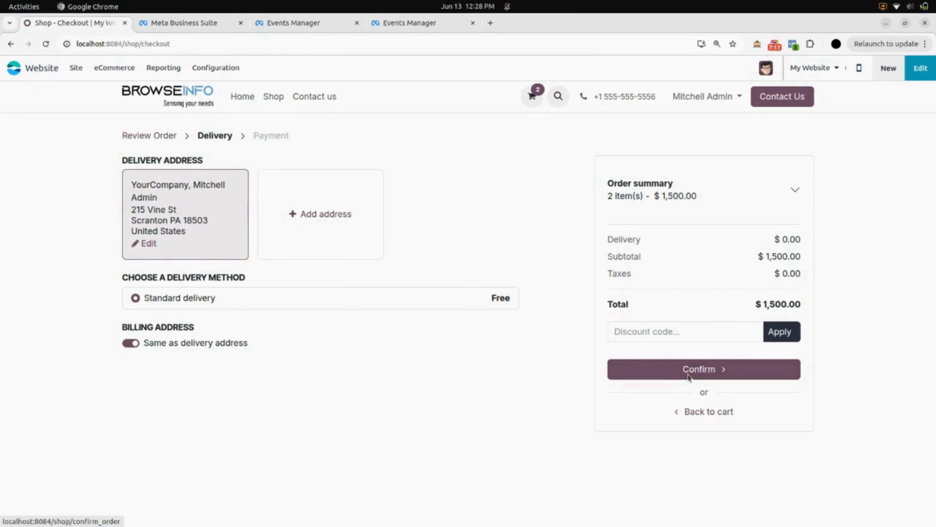
pyautogui.click(688, 375)
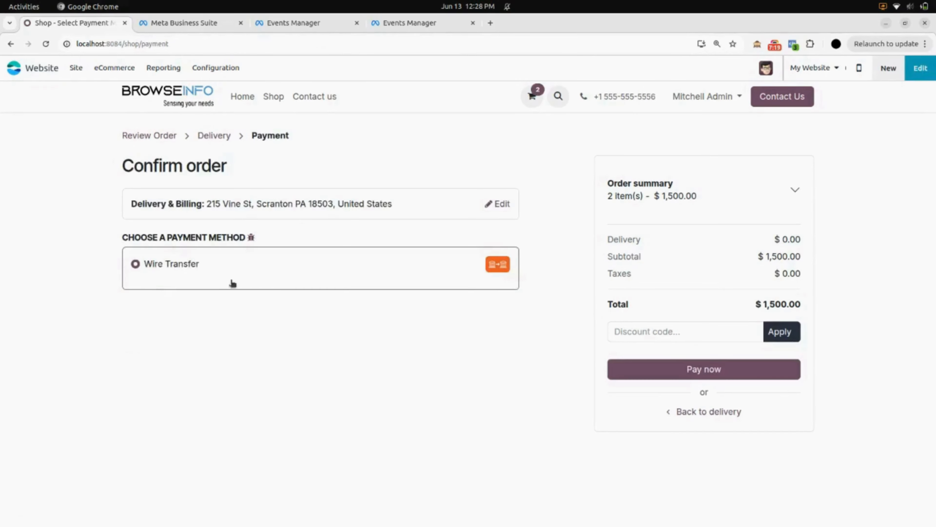
pyautogui.click(703, 376)
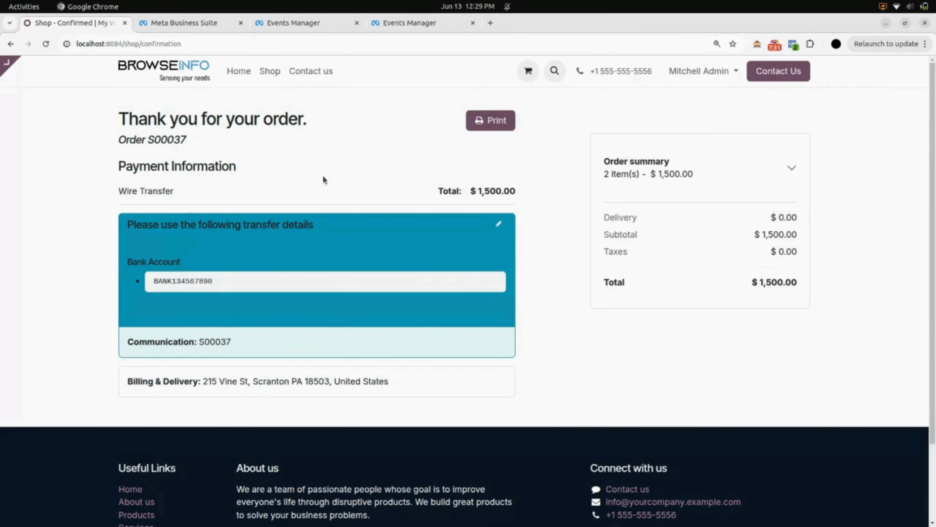
# Step: Examine the Purchase event's custom and advanced matching parameters in Meta Pixel Helper on the order confirmation page
pyautogui.click(793, 45)
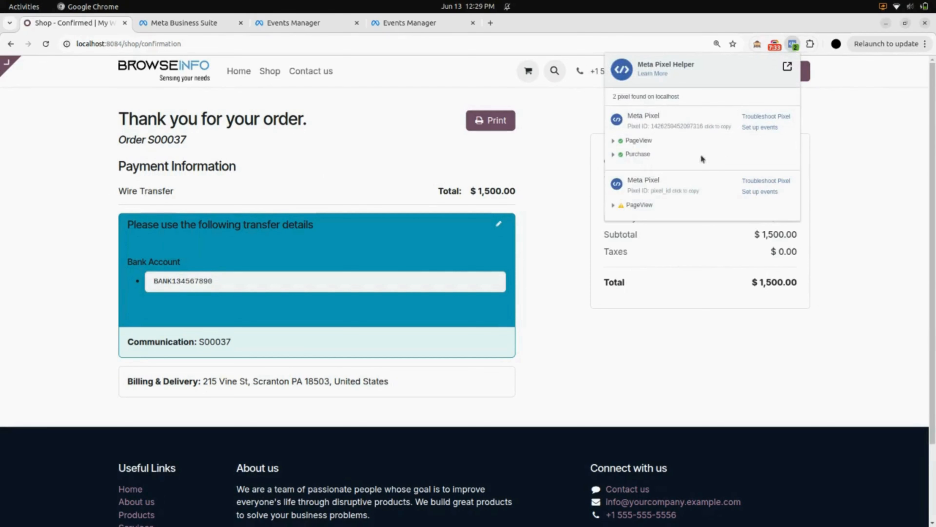
pyautogui.click(613, 155)
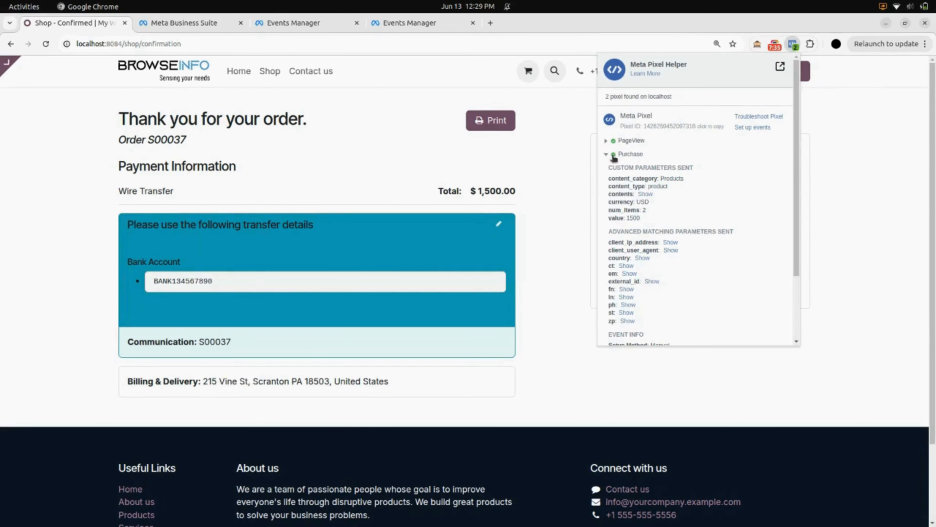
pyautogui.scroll(-3, 713, 180)
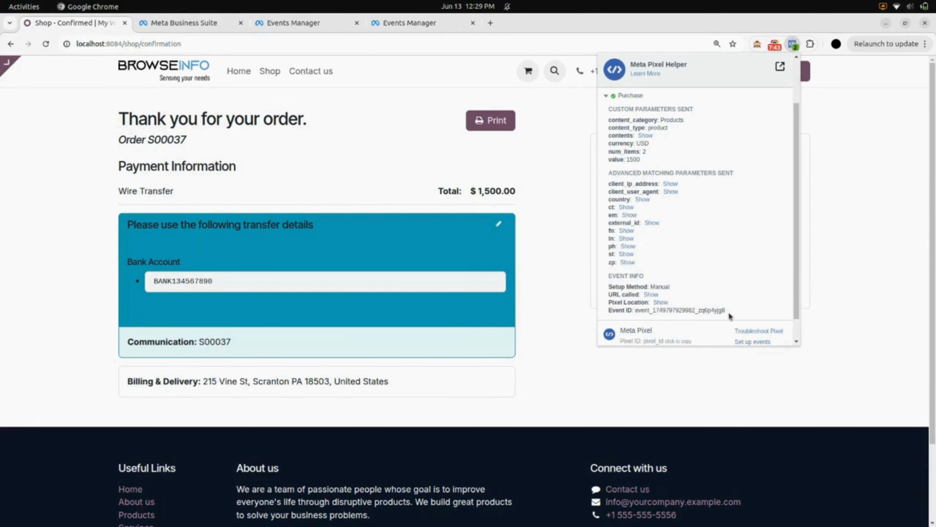
pyautogui.click(525, 204)
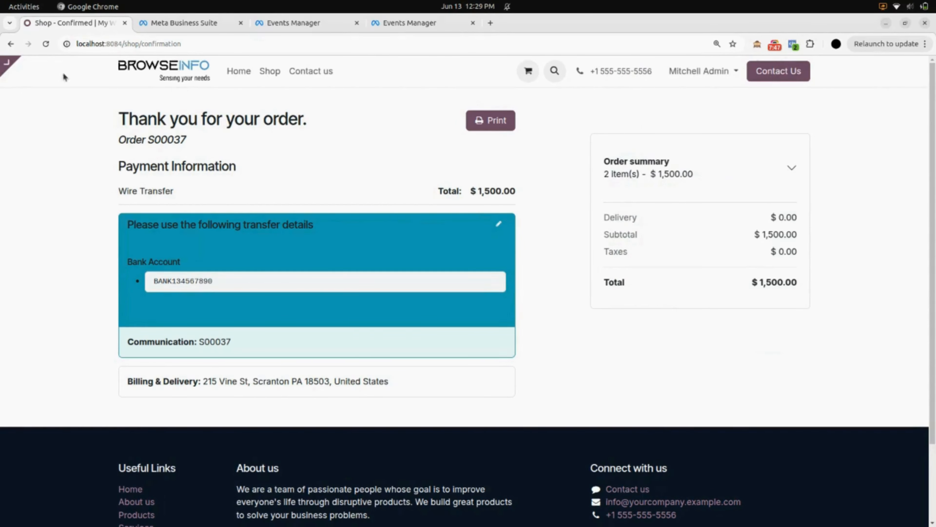
# Step: Open the website's Tracking Logs and review the recorded shop events with their visitor, date and sale order
pyautogui.click(55, 67)
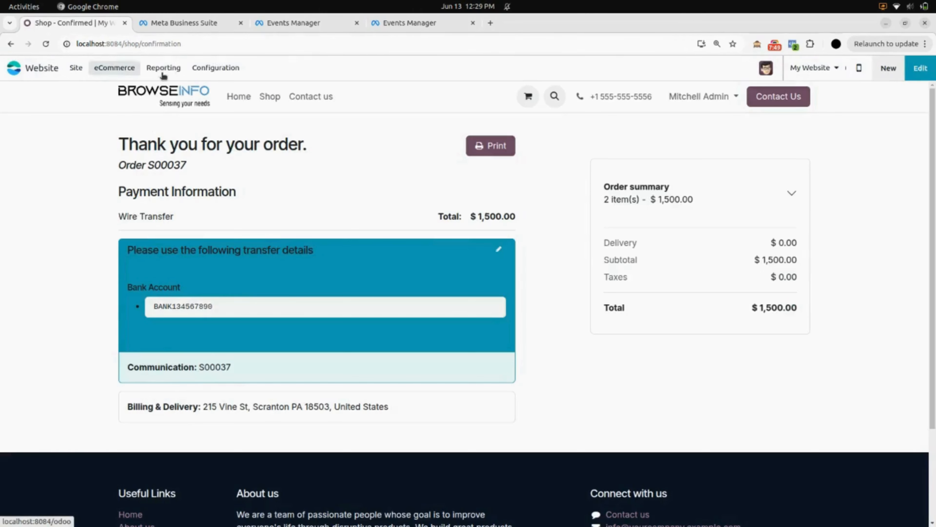
pyautogui.click(216, 67)
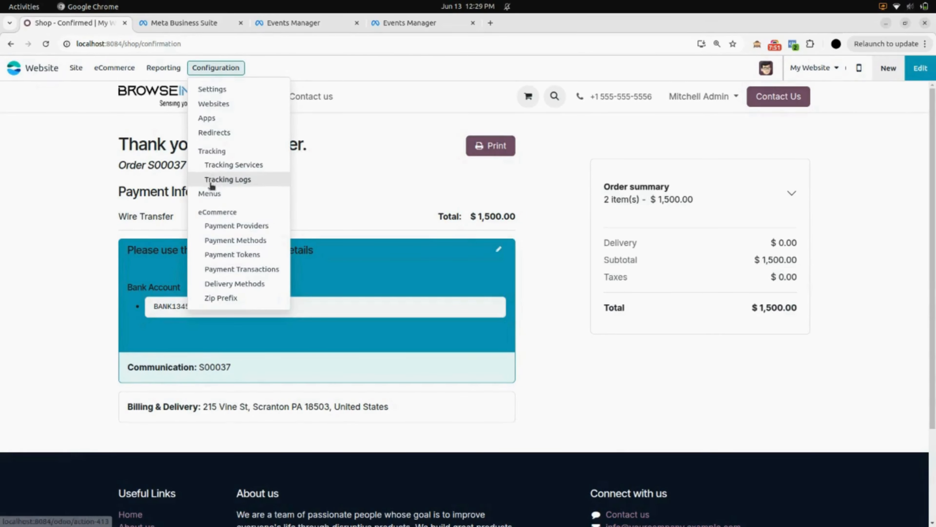
pyautogui.click(244, 183)
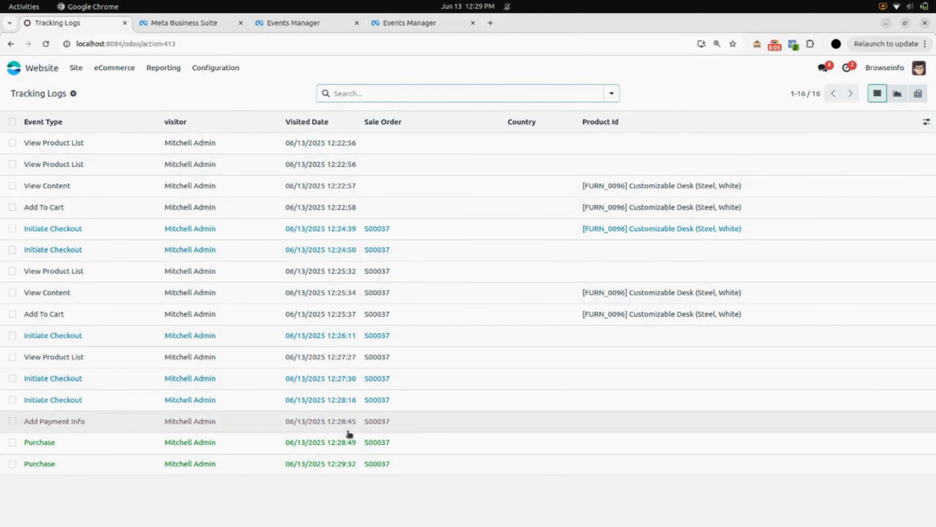
# Step: Open the Facebook Pixel tracking service and review the event logs linked to it
pyautogui.click(214, 68)
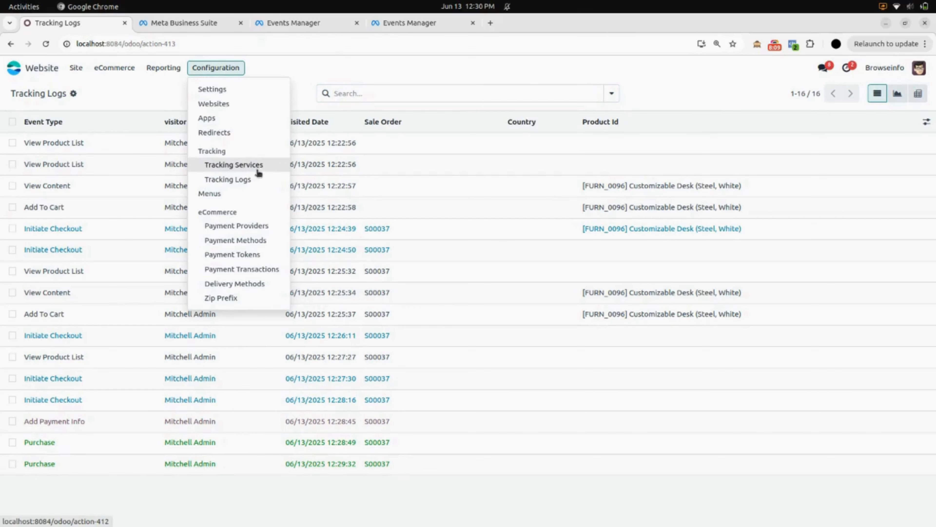
pyautogui.click(267, 167)
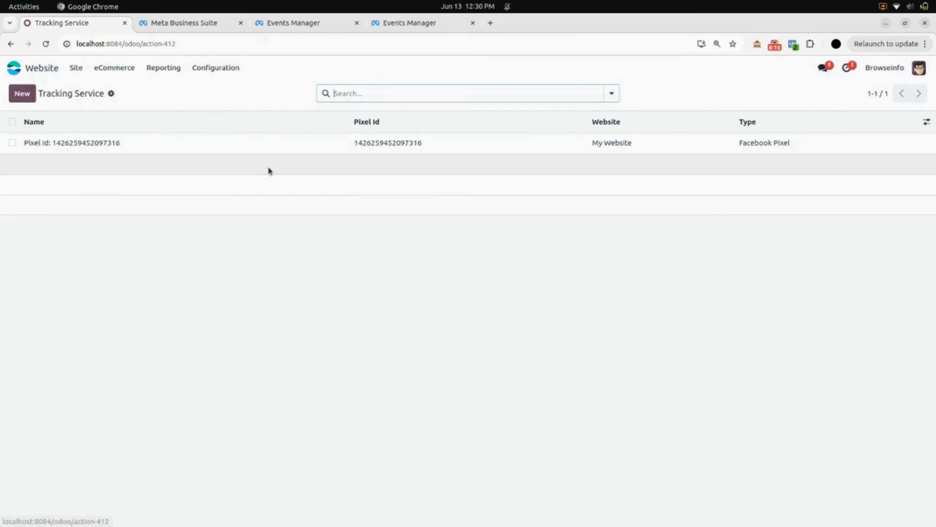
pyautogui.click(242, 147)
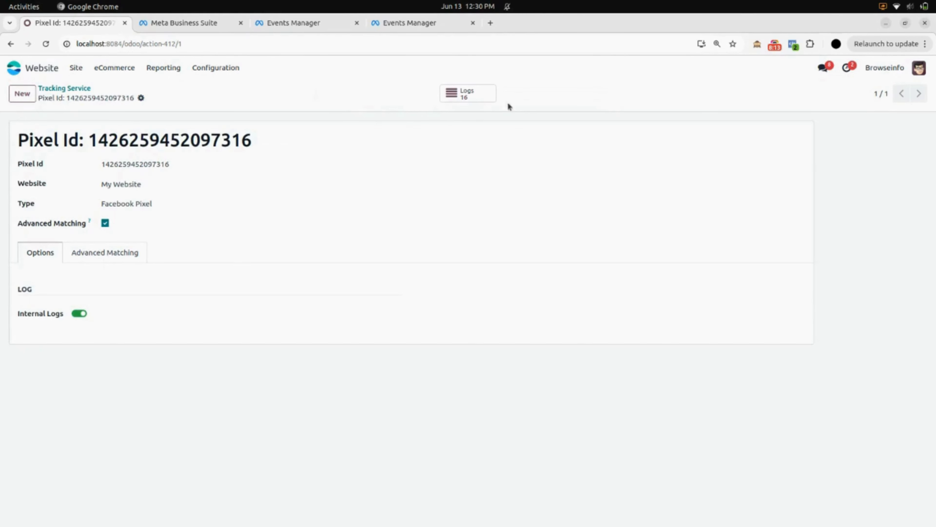
pyautogui.click(476, 102)
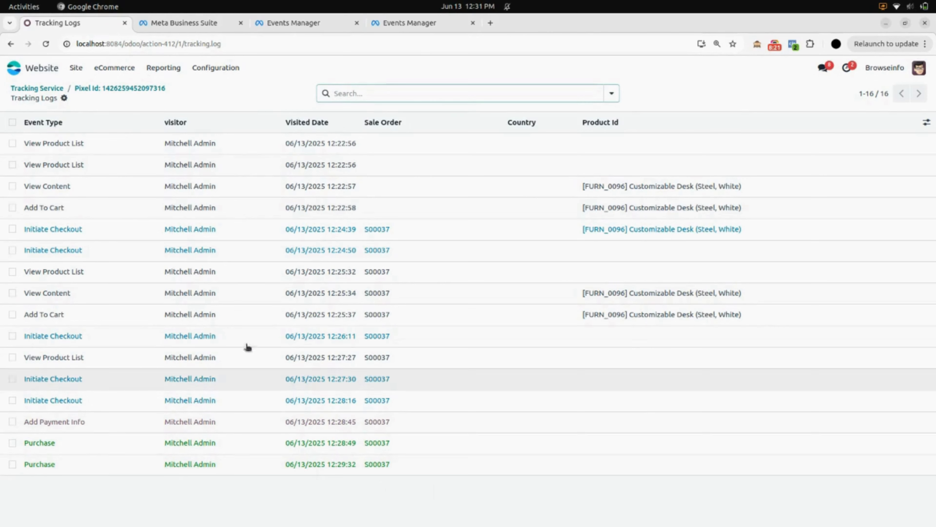
# Step: Return to the tracking service, turn off Internal Logs, reload the page, and turn Internal Logs back on
pyautogui.click(134, 86)
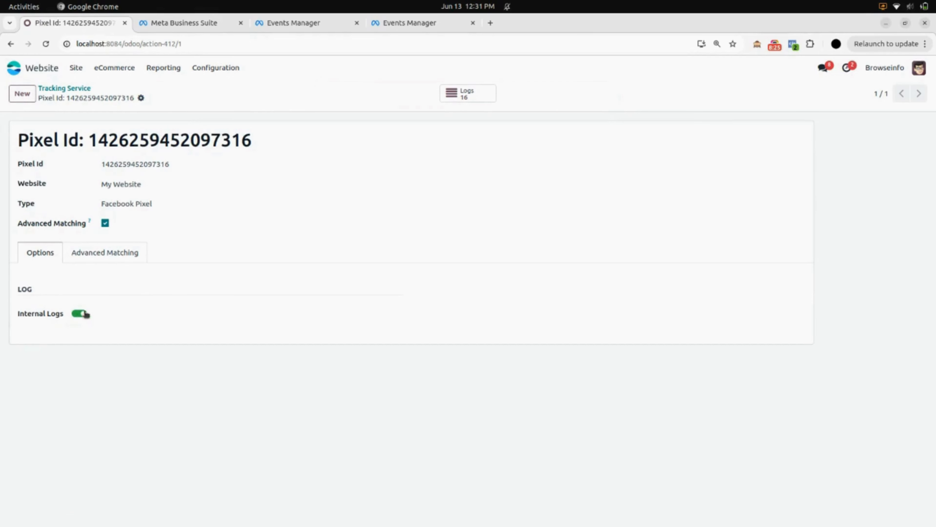
pyautogui.click(81, 314)
pyautogui.click(45, 44)
pyautogui.click(79, 314)
# Step: Open the first Purchase entry in the service's logs and inspect its payload and products
pyautogui.click(490, 97)
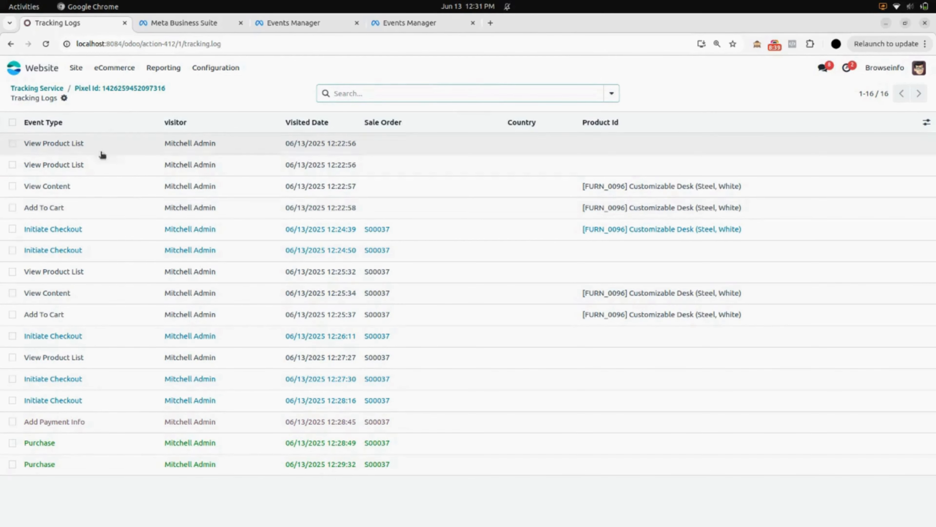
pyautogui.click(98, 448)
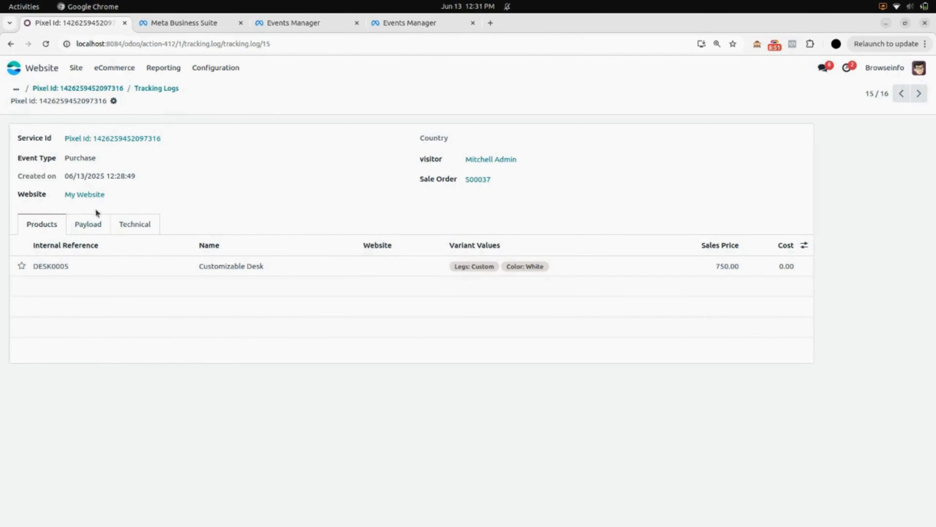
pyautogui.click(96, 227)
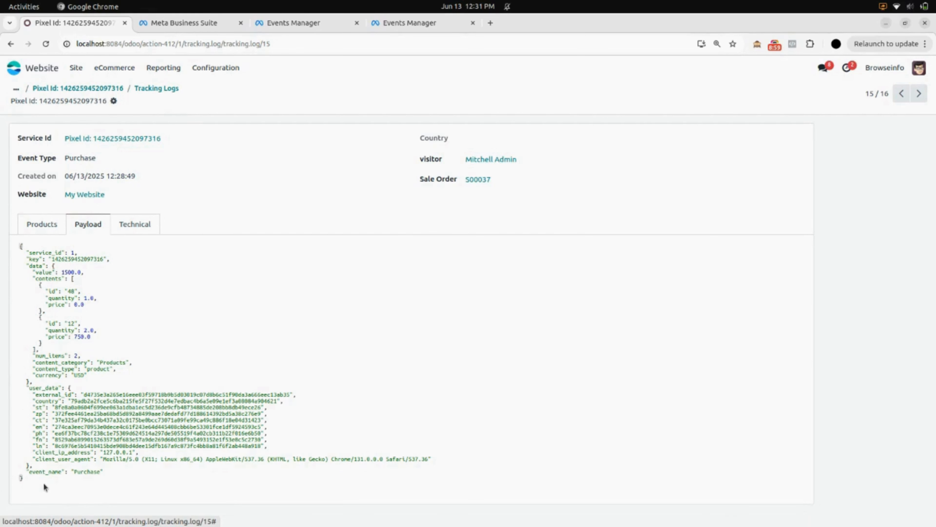
pyautogui.click(48, 231)
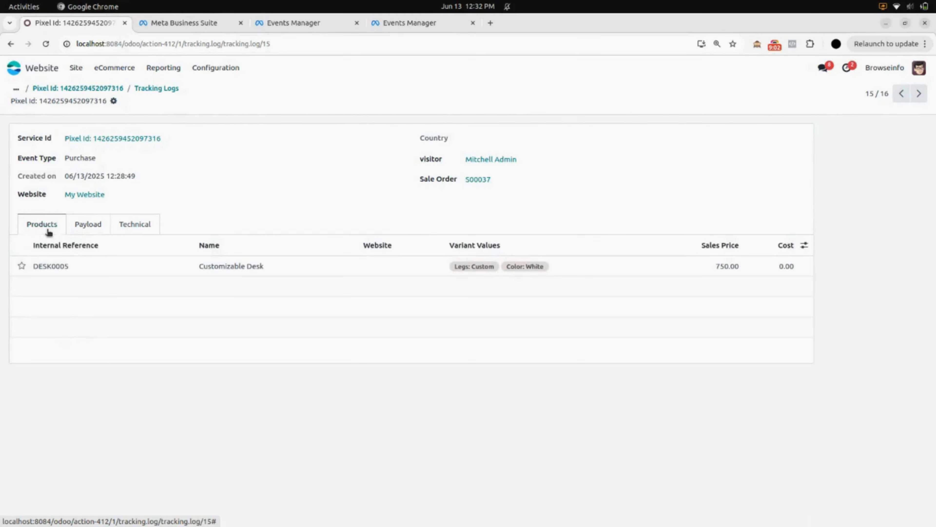
# Step: Switch to Meta Events Manager and review the event activity and received events in the Browseinfo dataset's overview
pyautogui.click(417, 24)
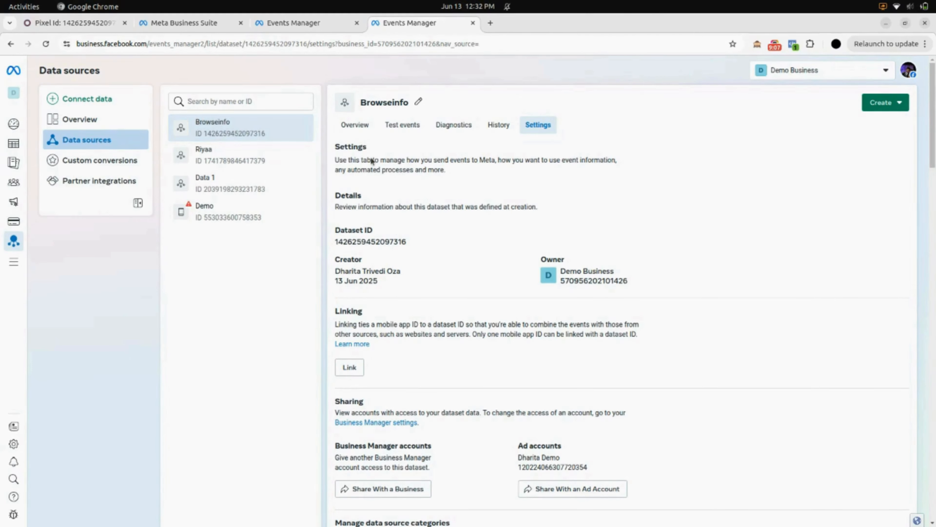
pyautogui.click(355, 125)
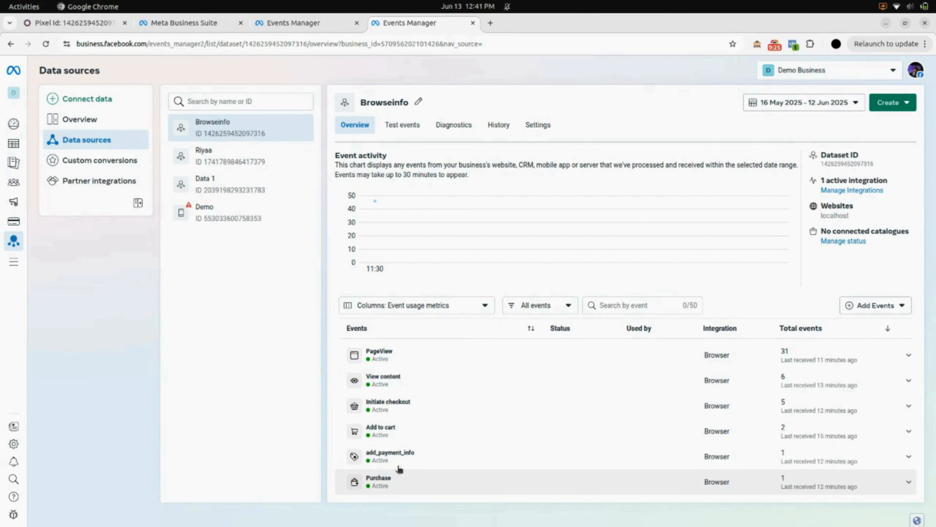
pyautogui.moveTo(369, 199)
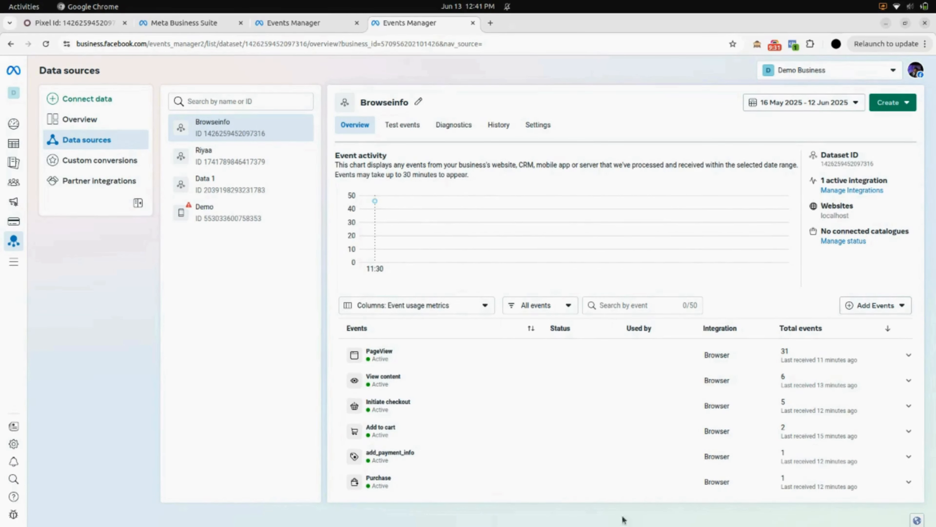
# Step: Switch back to Odoo, enable Unlink Logs Record in the website's tracking settings, and save the settings
pyautogui.click(87, 26)
pyautogui.click(225, 69)
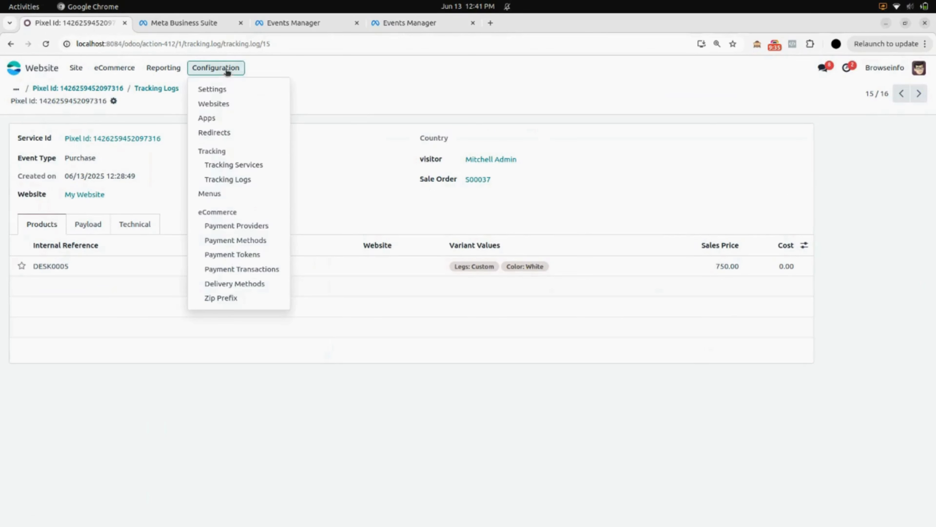
pyautogui.click(227, 90)
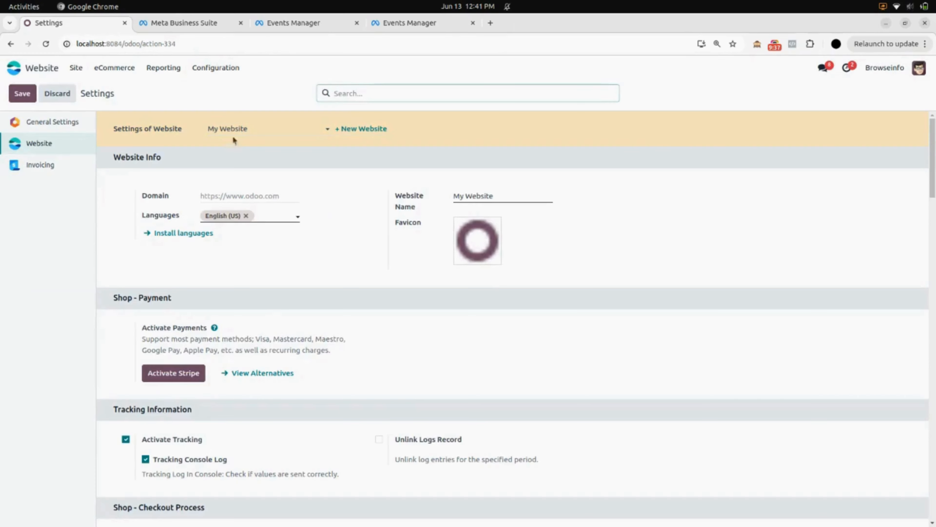
pyautogui.scroll(-5, 273, 340)
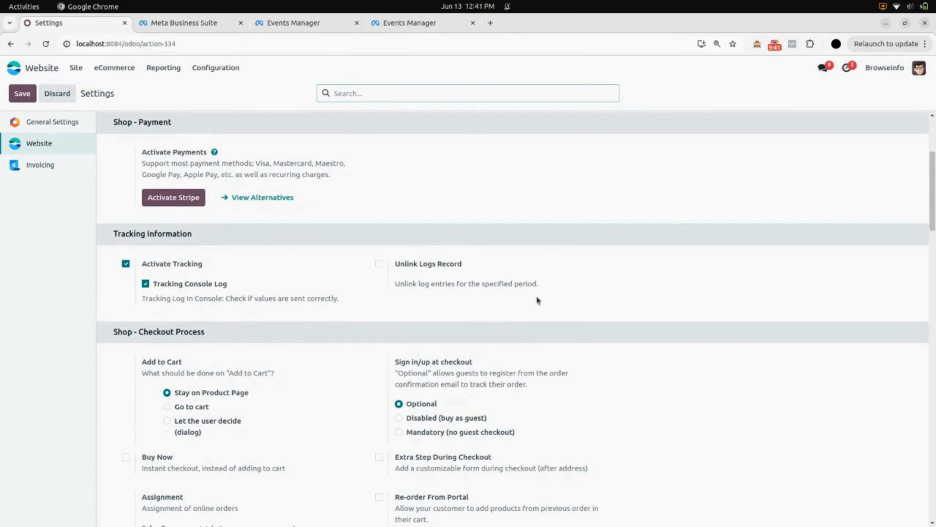
pyautogui.click(379, 263)
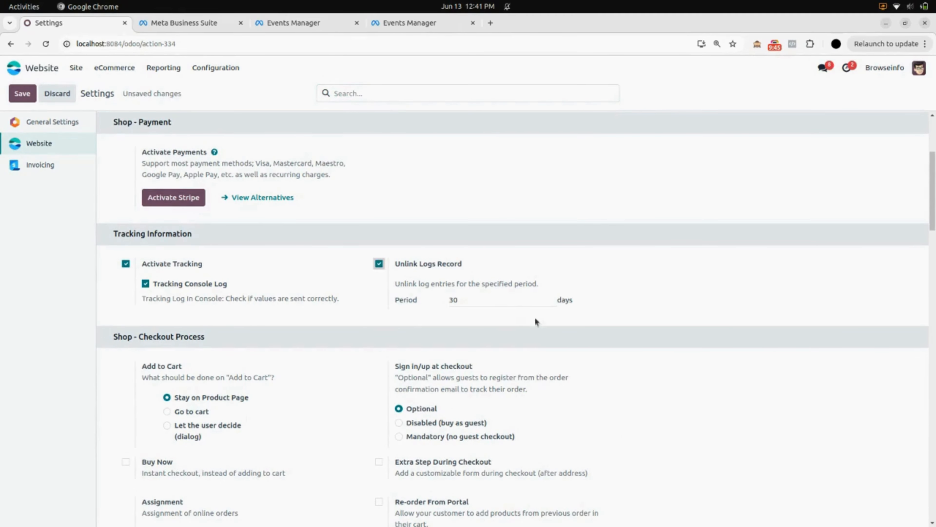
pyautogui.click(23, 95)
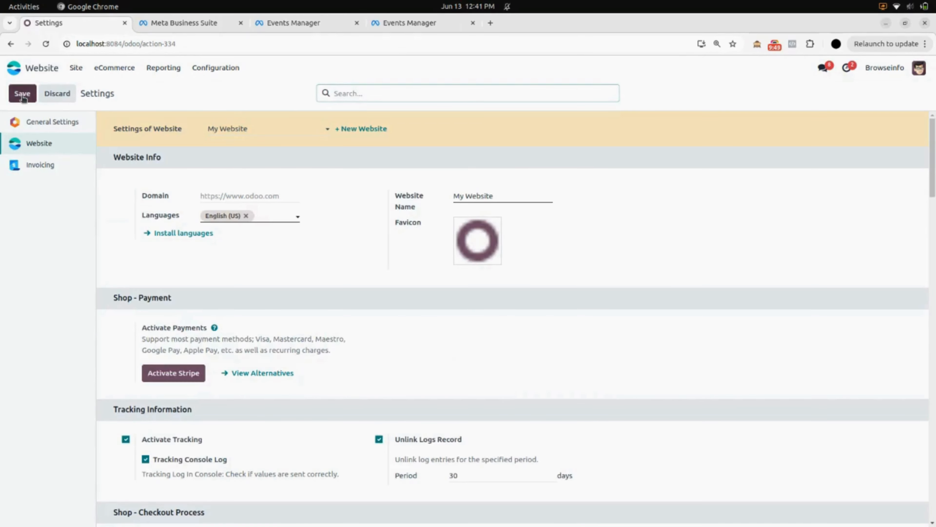
# Step: Open the list of Scheduled Actions in Odoo's technical settings
pyautogui.click(42, 68)
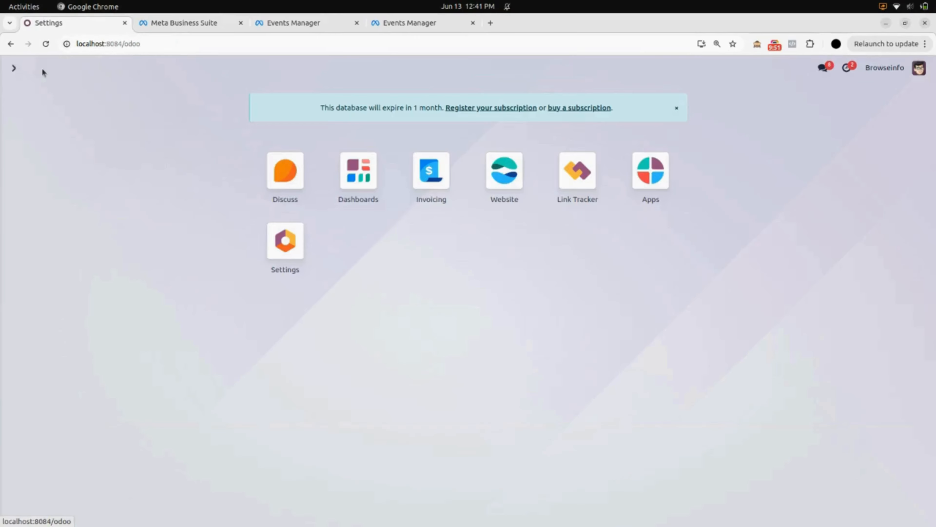
pyautogui.click(285, 241)
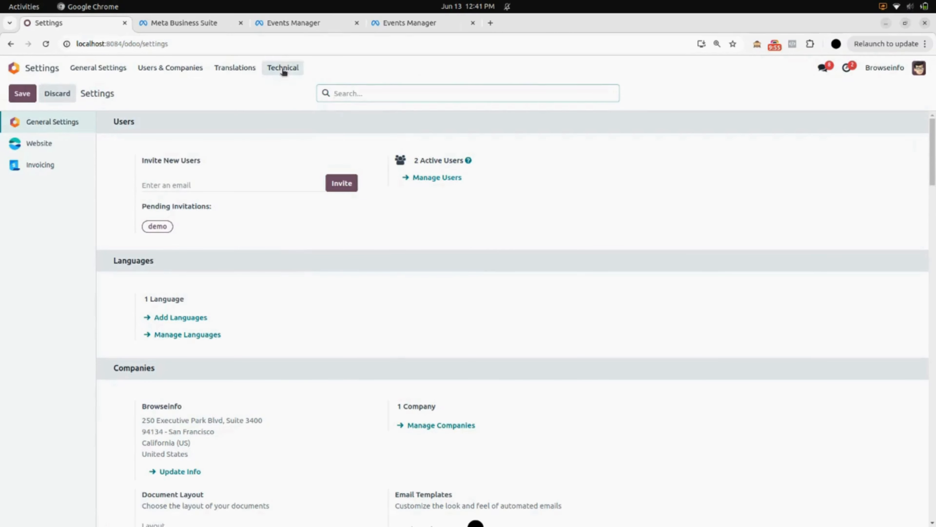
pyautogui.click(283, 69)
pyautogui.scroll(-3, 361, 168)
pyautogui.scroll(-20, 360, 168)
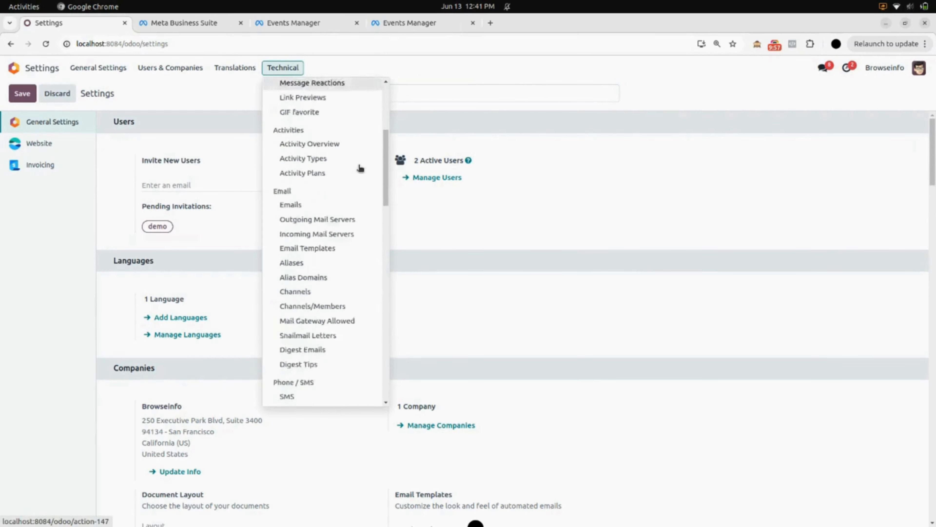
pyautogui.scroll(-5, 360, 168)
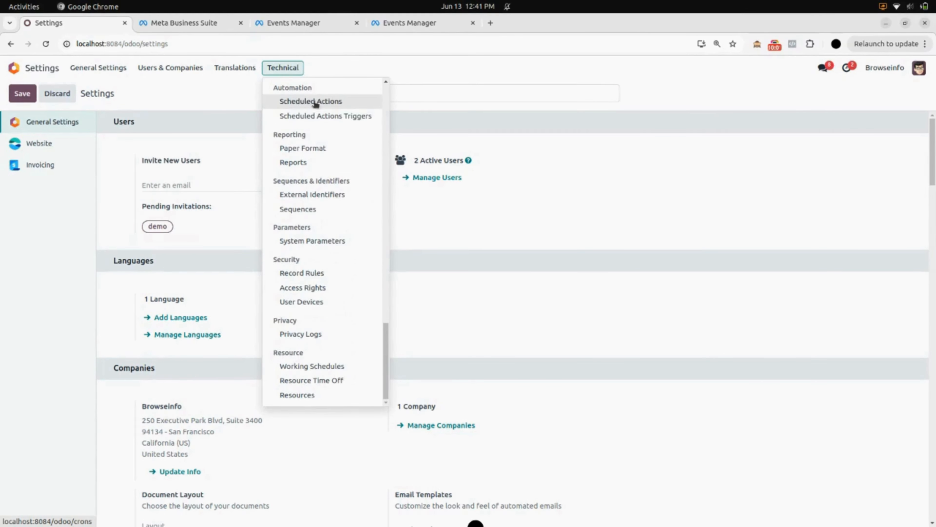
pyautogui.click(313, 101)
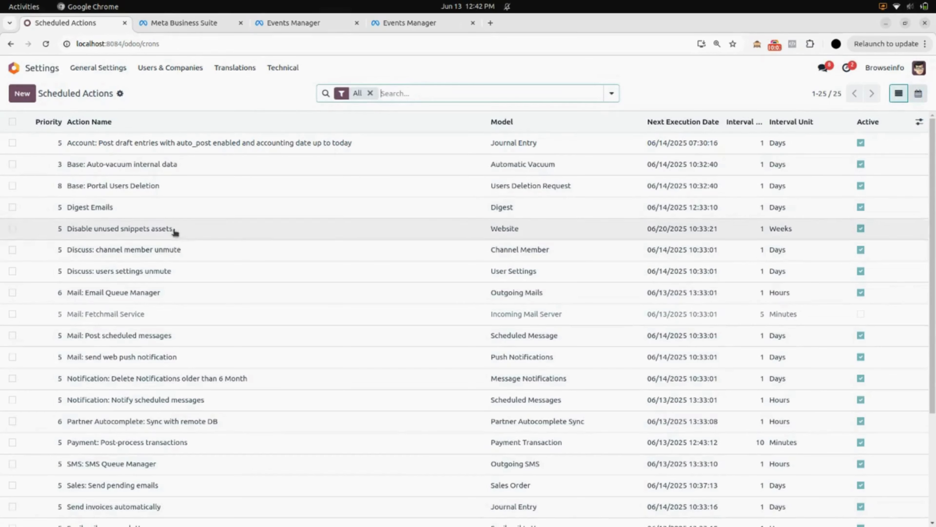
# Step: Open the "Tracking Log : clean log entries" scheduled action and run it manually
pyautogui.scroll(-3, 192, 332)
pyautogui.scroll(1, 215, 319)
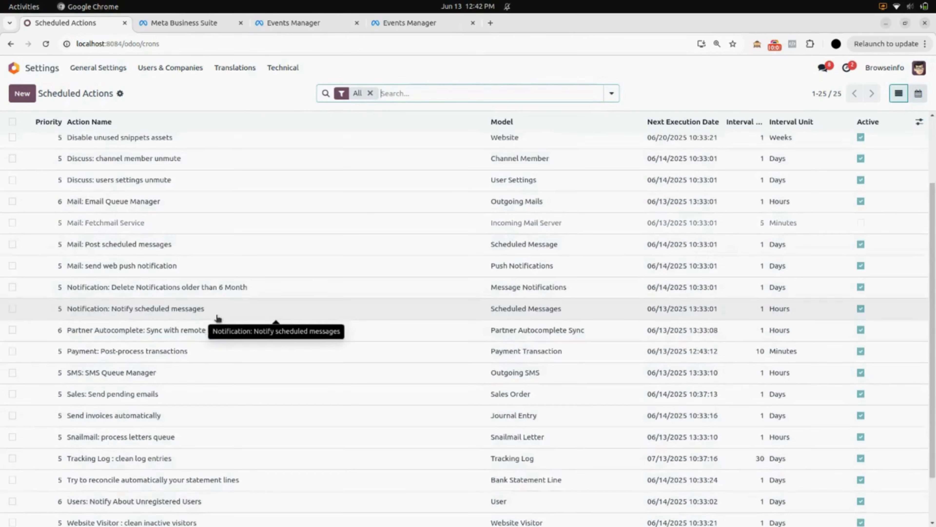
pyautogui.scroll(-2, 217, 319)
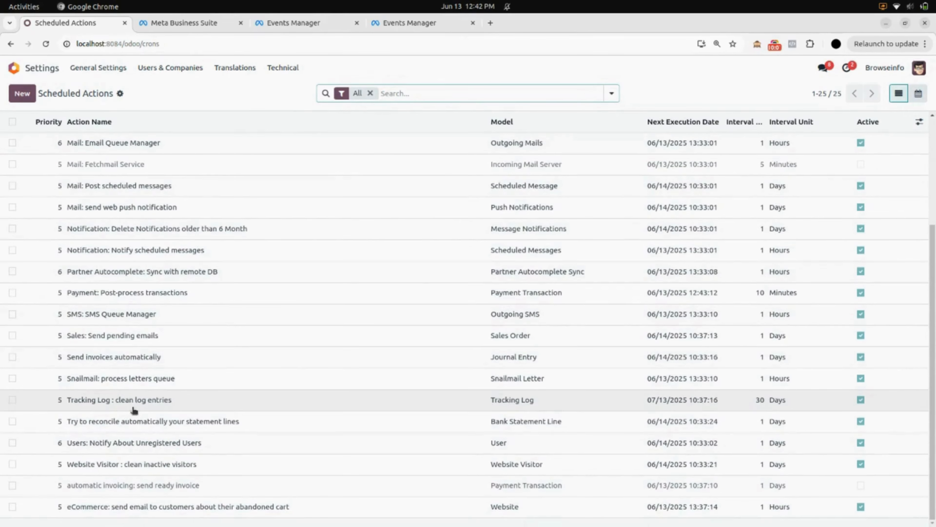
pyautogui.click(60, 406)
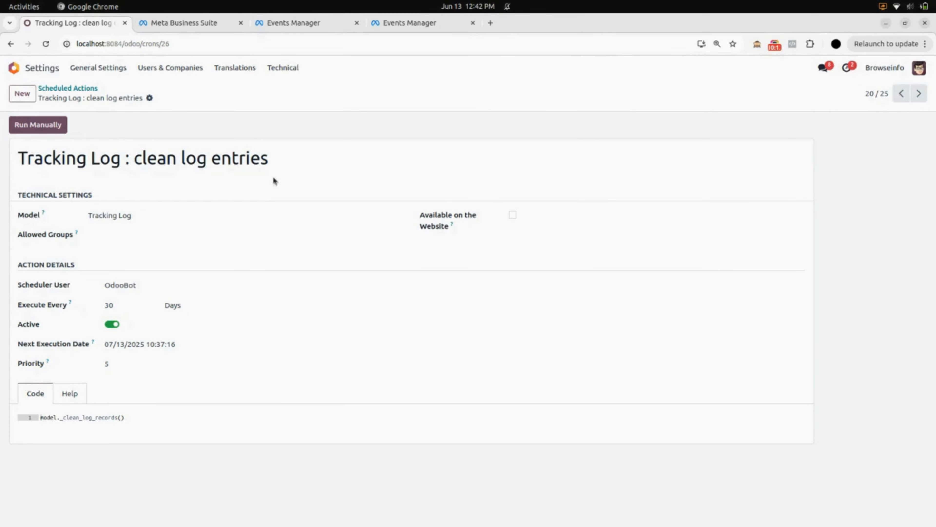
pyautogui.click(37, 129)
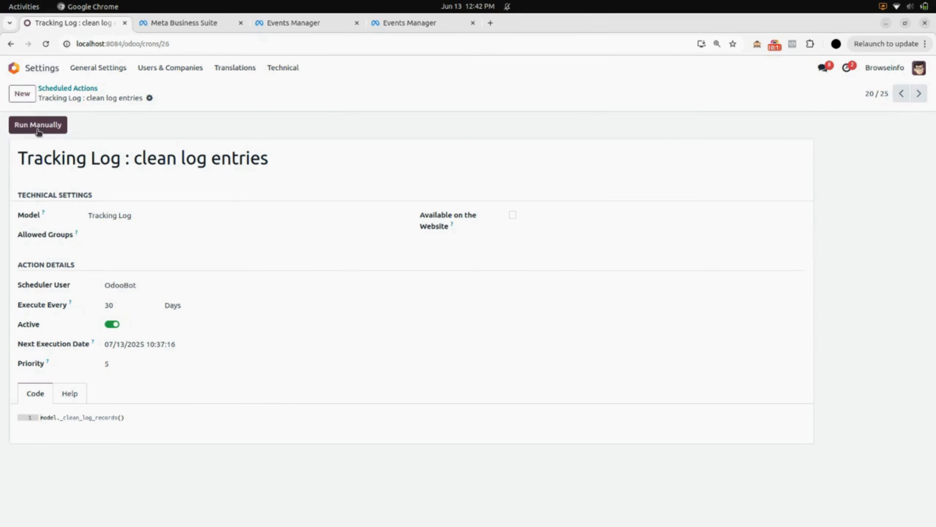
pyautogui.click(37, 129)
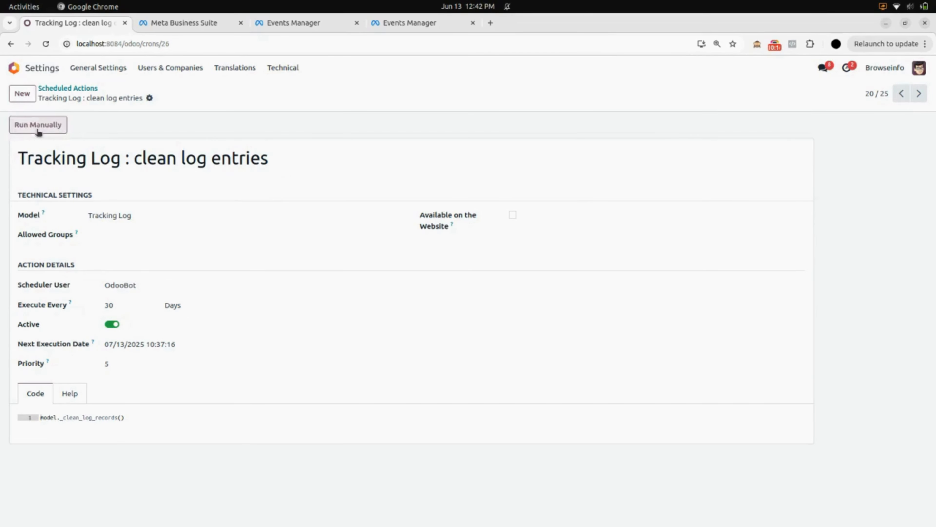
# Step: Review the Facebook Pixel tracking service's configuration in the Website app, and return to the Odoo home screen
pyautogui.click(35, 70)
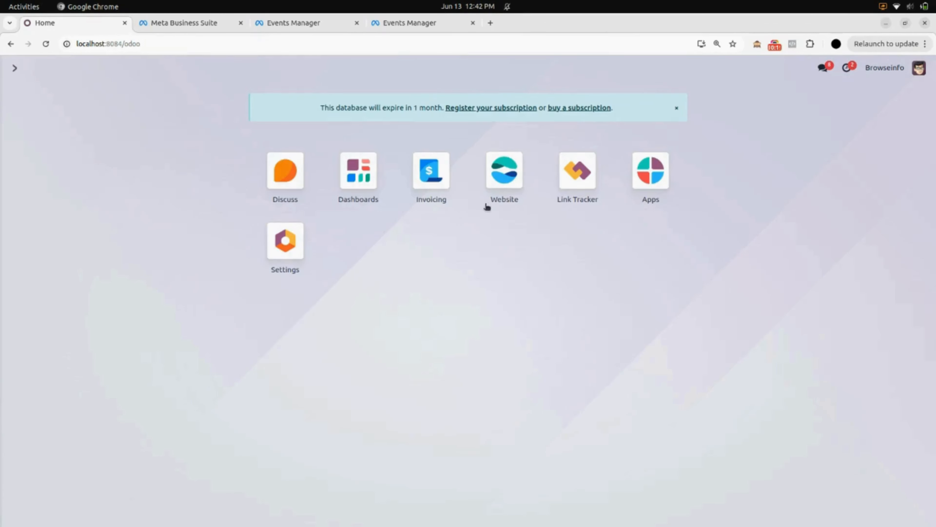
pyautogui.click(502, 187)
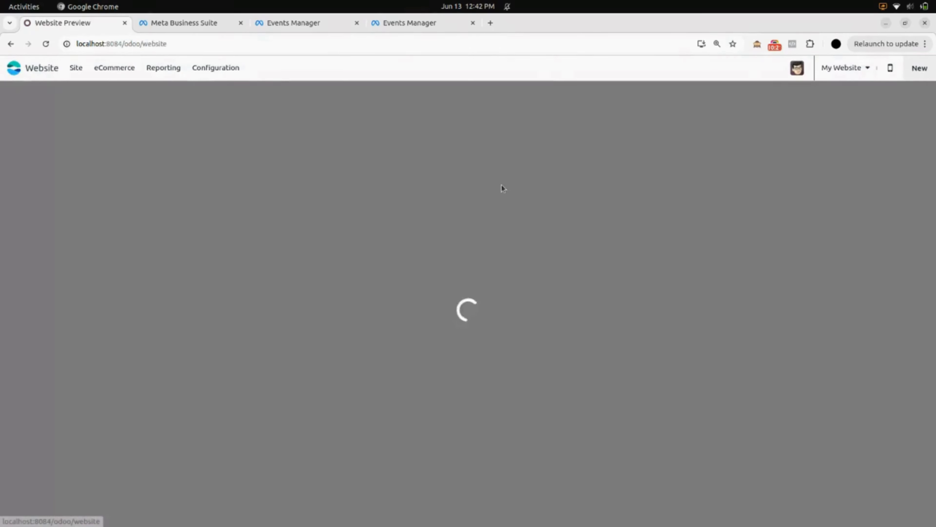
pyautogui.click(216, 67)
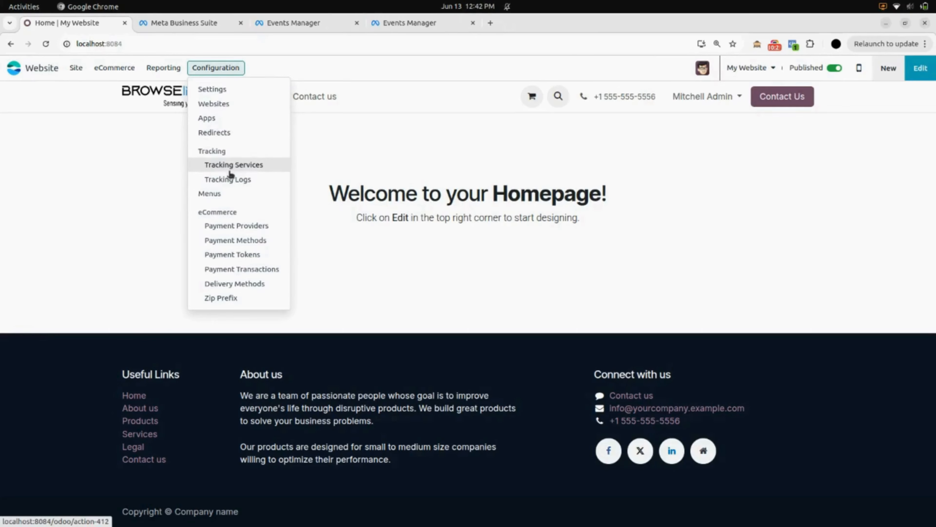
pyautogui.click(250, 166)
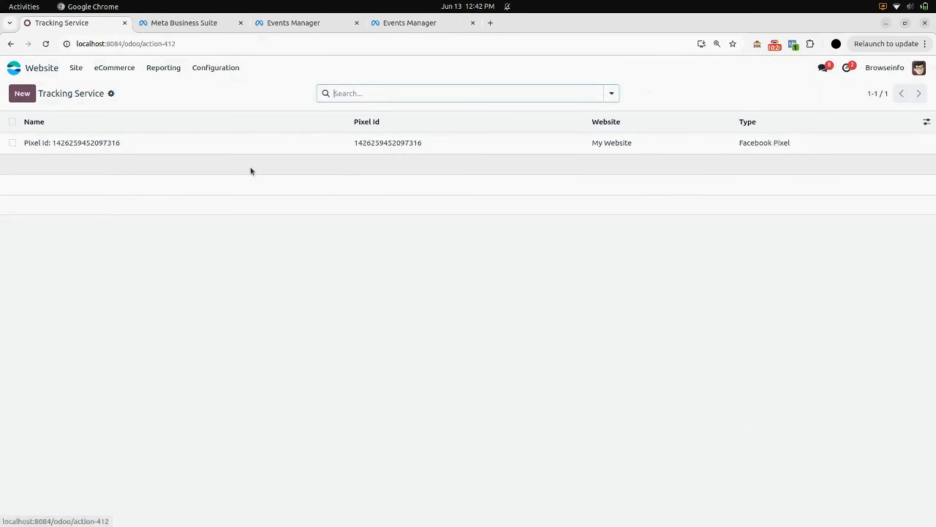
pyautogui.click(230, 146)
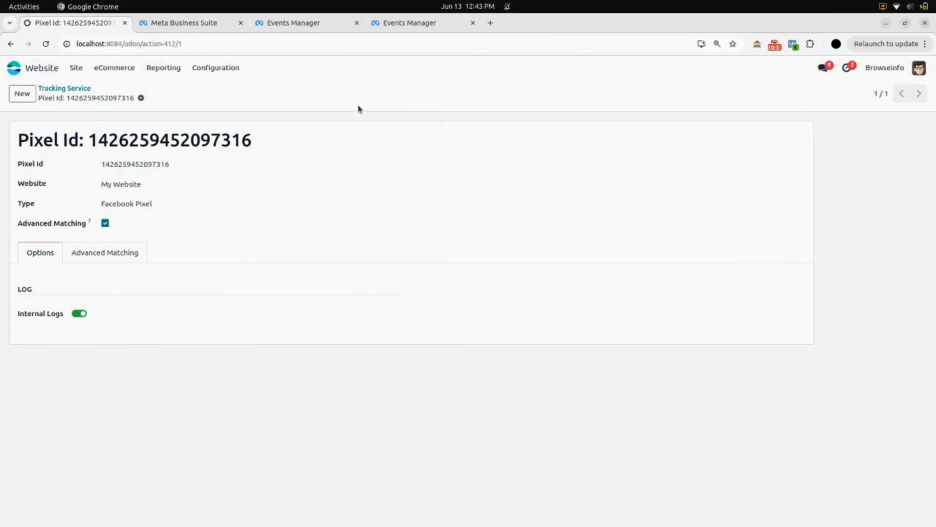
pyautogui.click(40, 67)
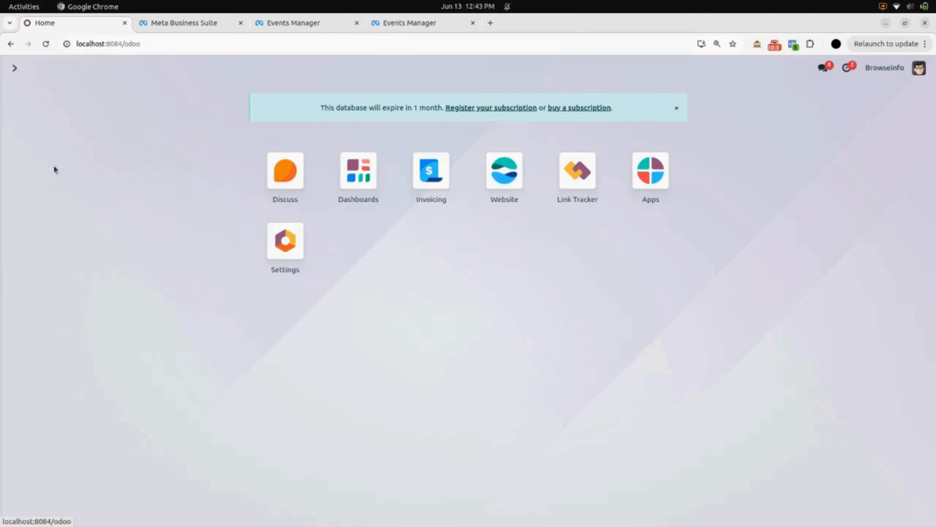